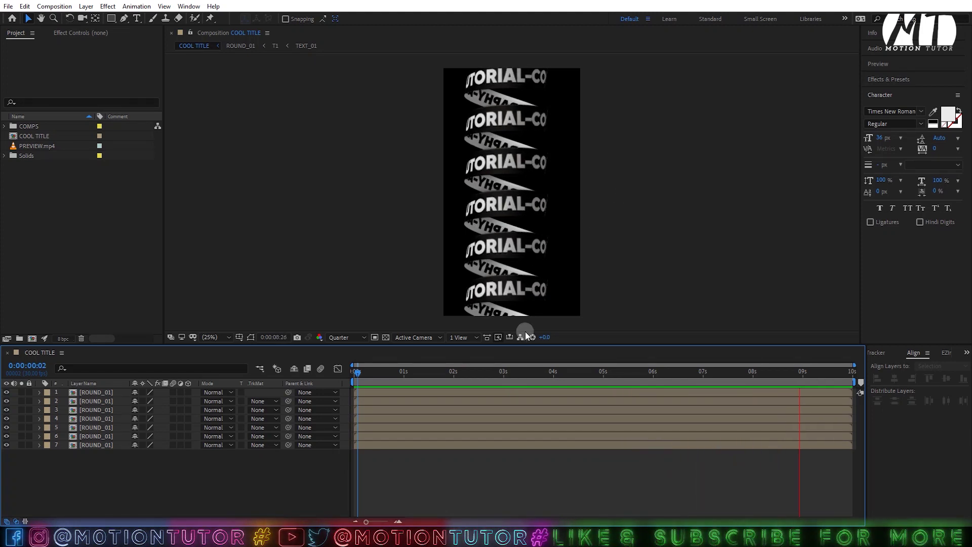
# Step: Toggle the transparency grid on and off and move the time indicator to 0:00:03:11
pyautogui.click(384, 337)
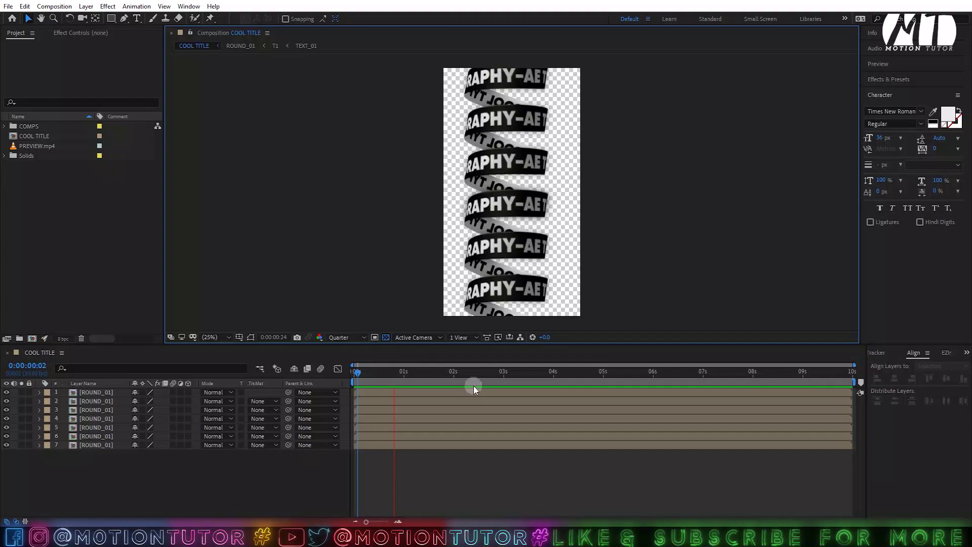
pyautogui.click(384, 336)
pyautogui.moveTo(479, 374); pyautogui.dragTo(522, 374)
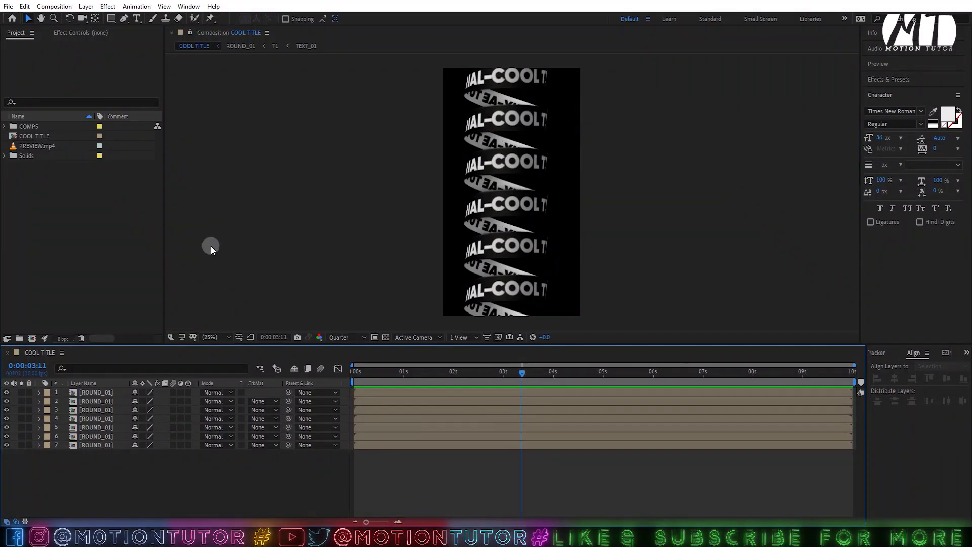
# Step: Open the PREVIEW.mp4 footage, scrub through it, then close the footage viewer
pyautogui.doubleClick(38, 147)
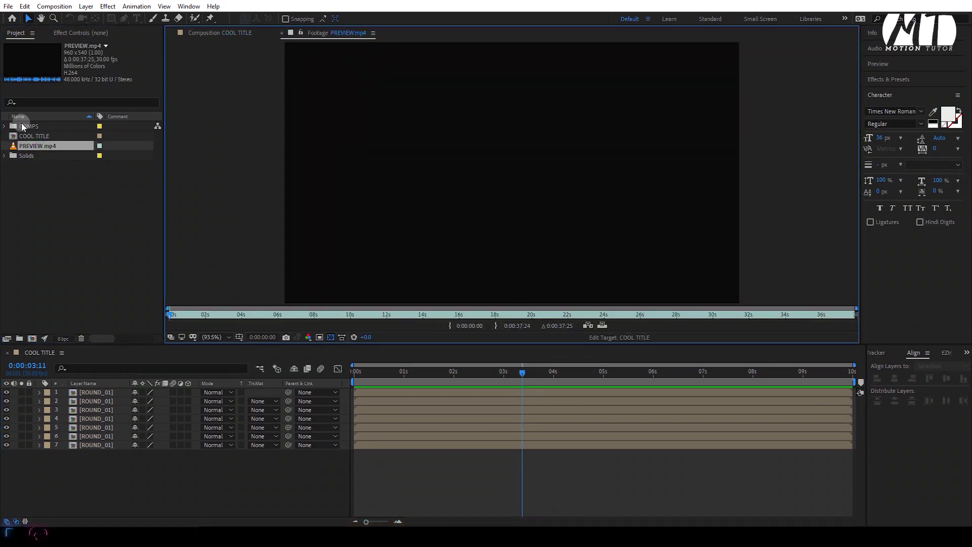
pyautogui.moveTo(212, 314); pyautogui.dragTo(302, 307)
pyautogui.rightClick(301, 34)
pyautogui.click(324, 39)
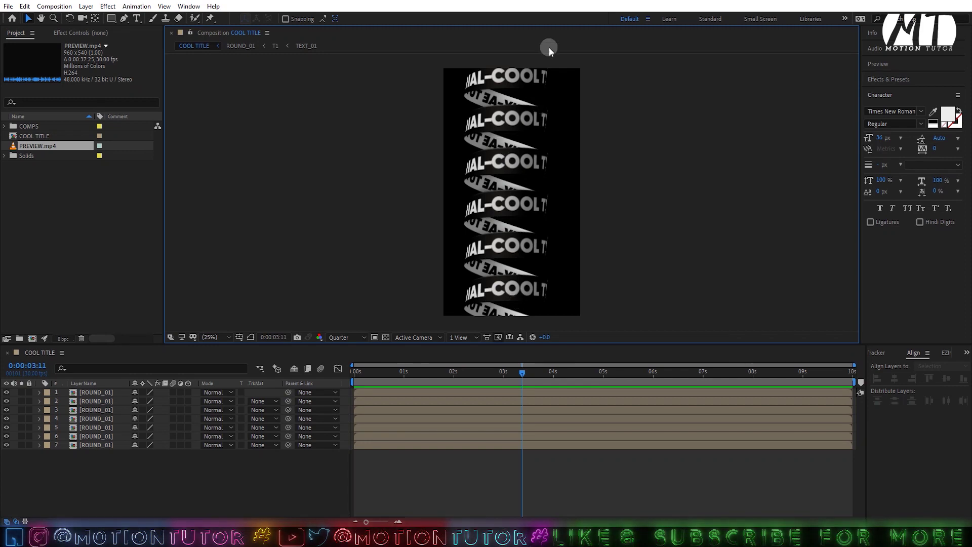
pyautogui.click(104, 242)
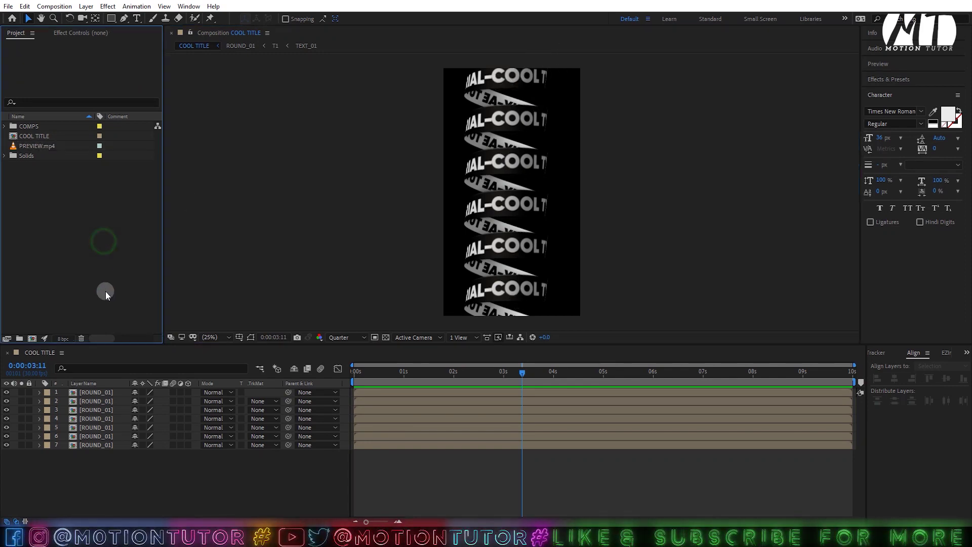
# Step: Create a 1080×1920 composition named TITLE_01
pyautogui.click(33, 339)
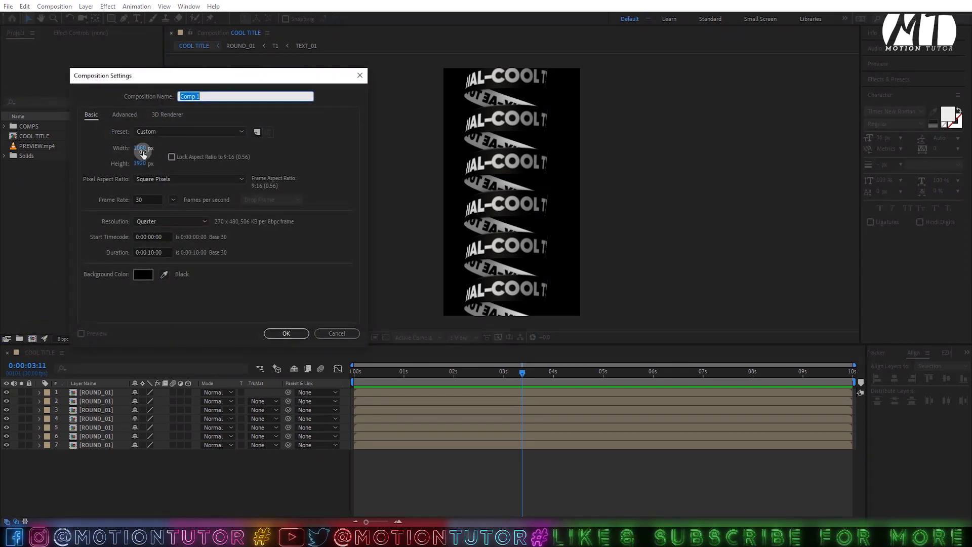
pyautogui.click(138, 163)
pyautogui.click(151, 253)
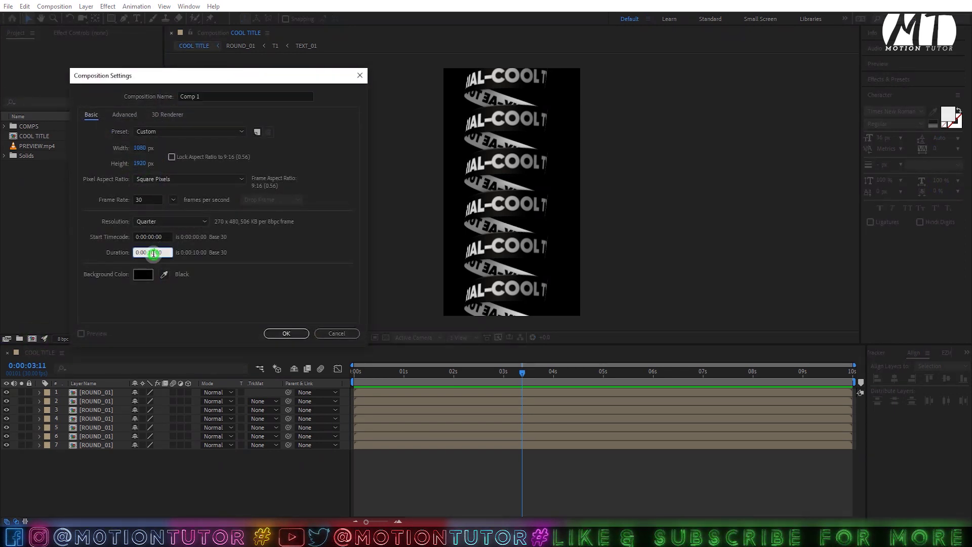
pyautogui.click(147, 197)
pyautogui.click(209, 96)
pyautogui.hotkey('ctrl', 'a')
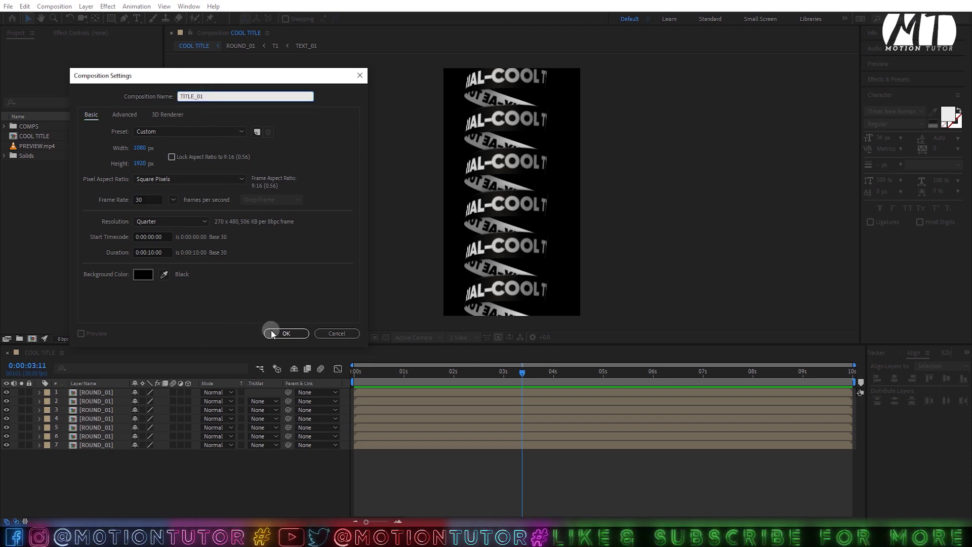
pyautogui.click(278, 334)
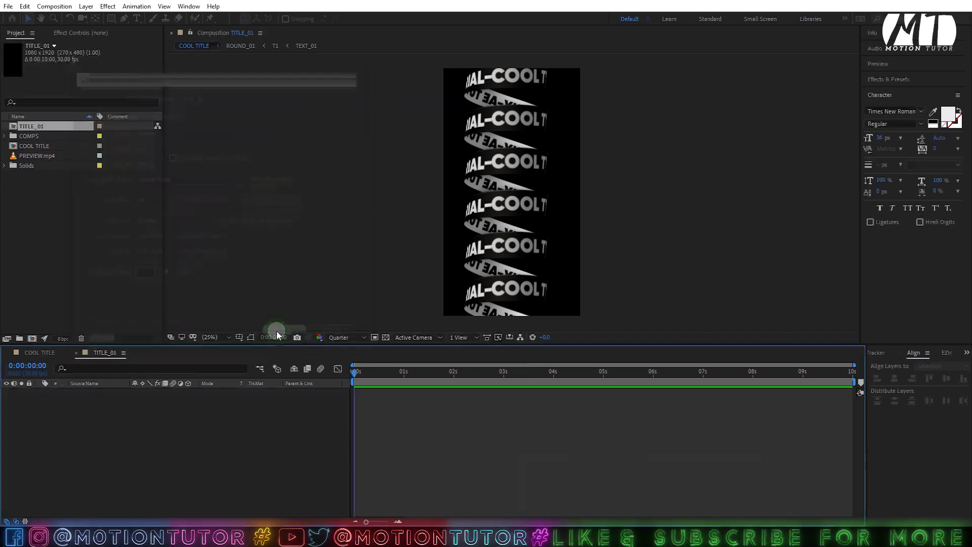
# Step: Create a 3000×250 composition named TEXT_01 and zoom the viewer out to 25%
pyautogui.click(34, 340)
pyautogui.click(145, 147)
pyautogui.write('300')
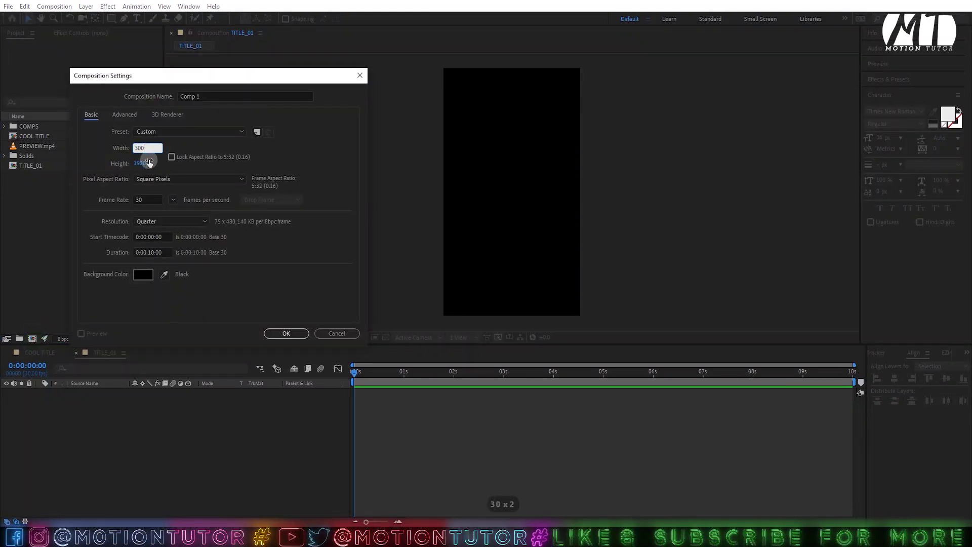
pyautogui.write('0')
pyautogui.click(145, 163)
pyautogui.write('2')
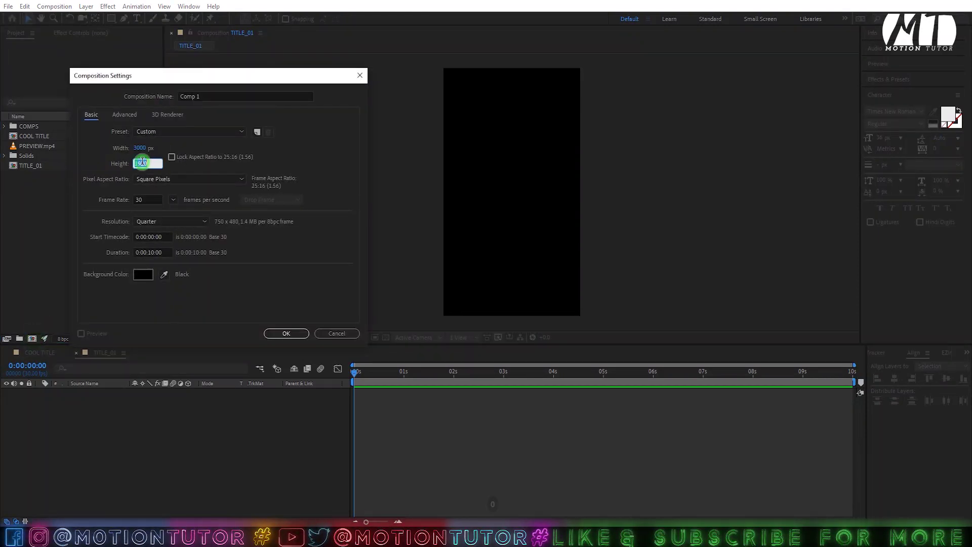
pyautogui.write('50')
pyautogui.click(199, 101)
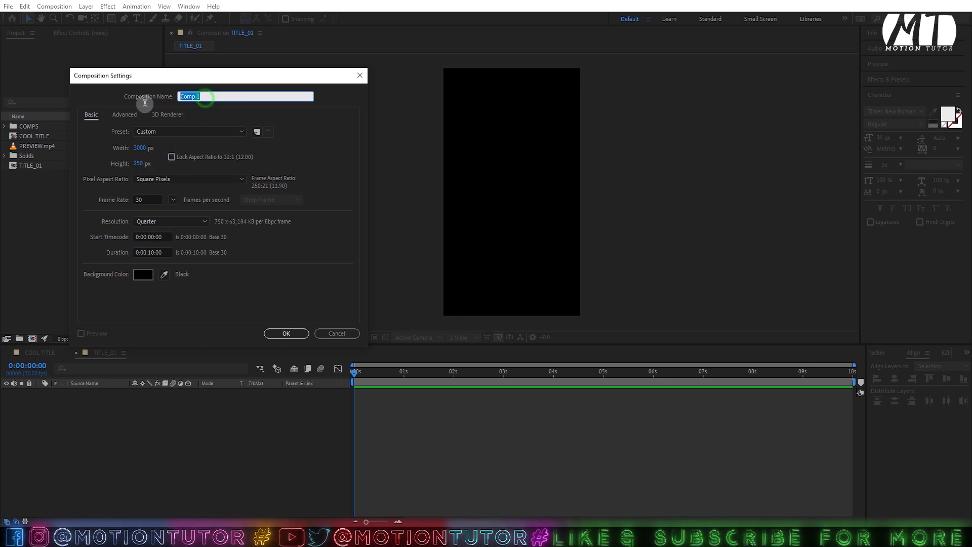
pyautogui.write('TEX')
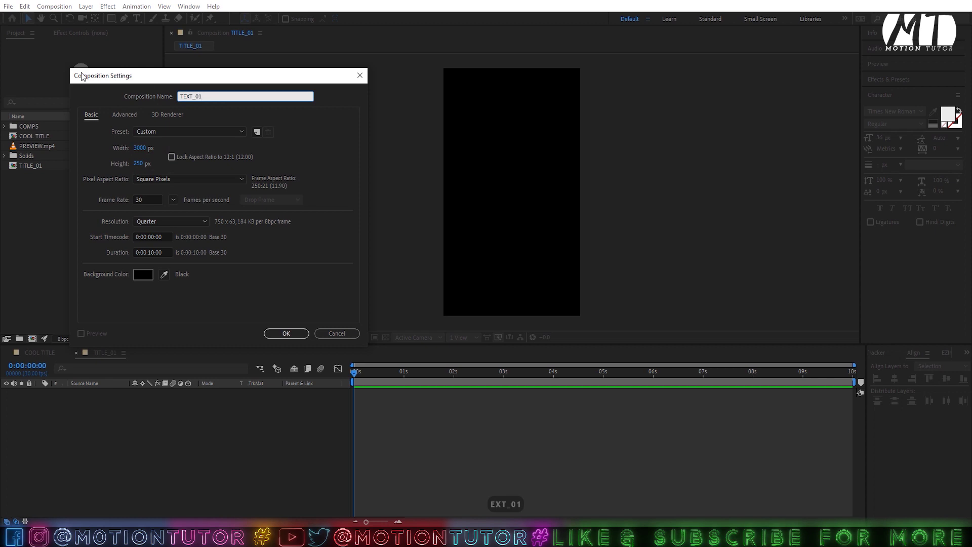
pyautogui.write('T_01')
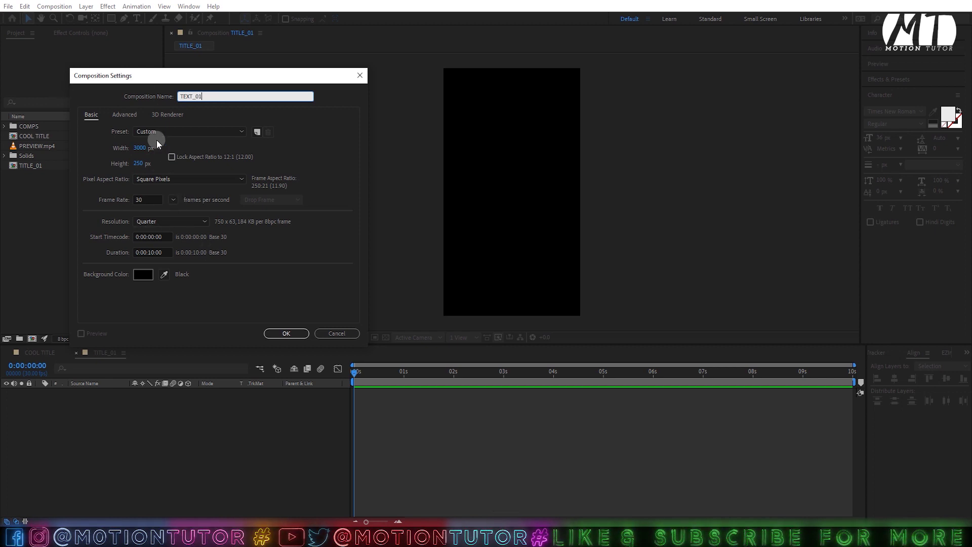
pyautogui.click(285, 334)
pyautogui.press(',')
pyautogui.press(',')
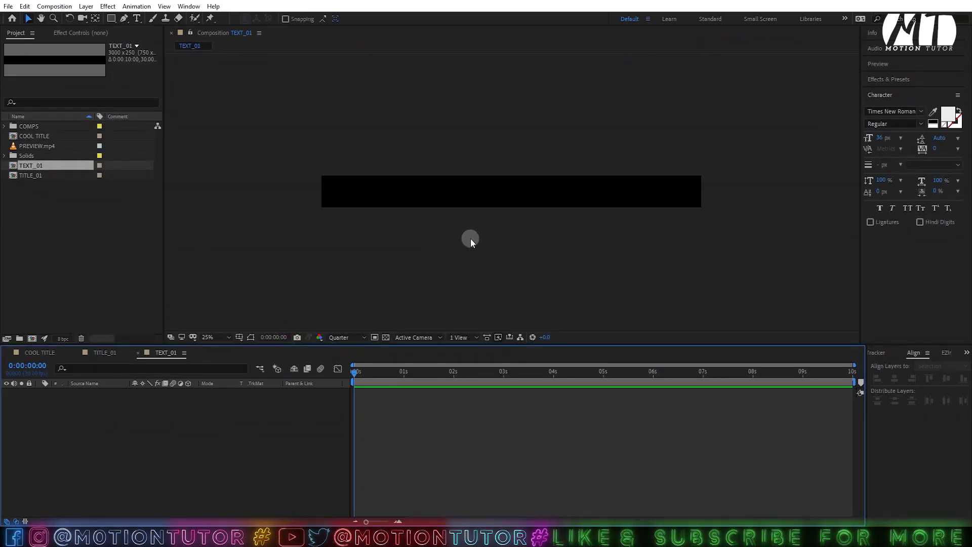
# Step: Fit TEXT_01 to the viewer and type 'COOL TYPOGRAPHY TUTORIAL' in white Gilroy Heavy at 190 px
pyautogui.click(214, 329)
pyautogui.click(218, 162)
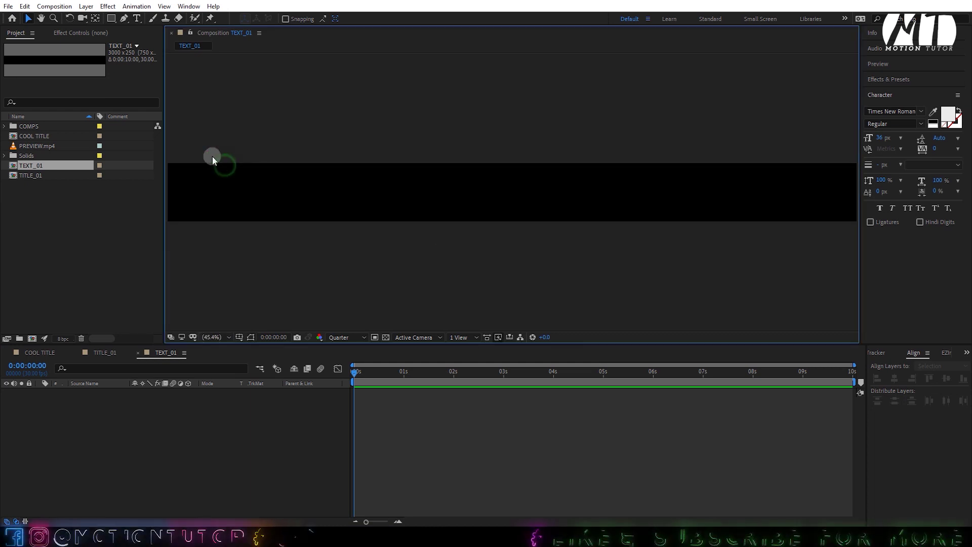
pyautogui.click(137, 19)
pyautogui.click(235, 183)
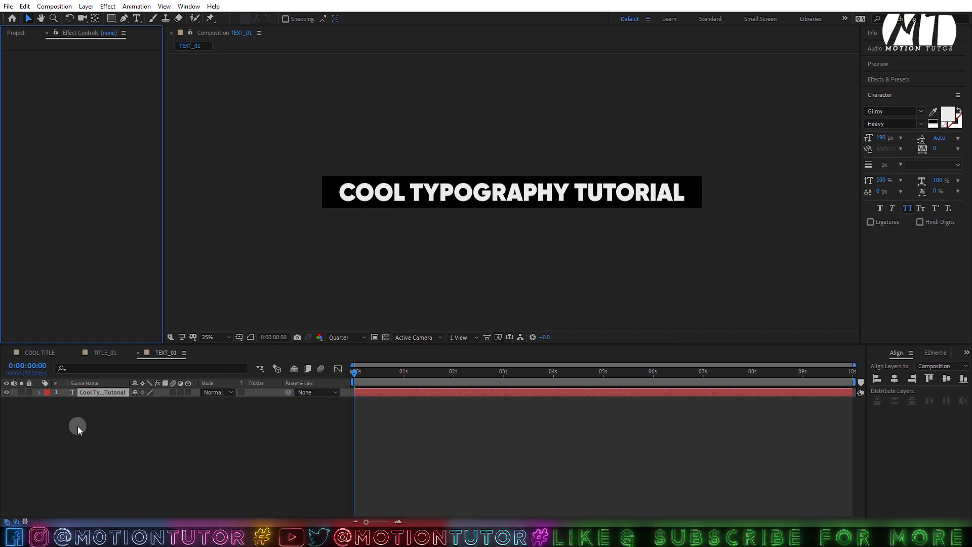
pyautogui.click(97, 393)
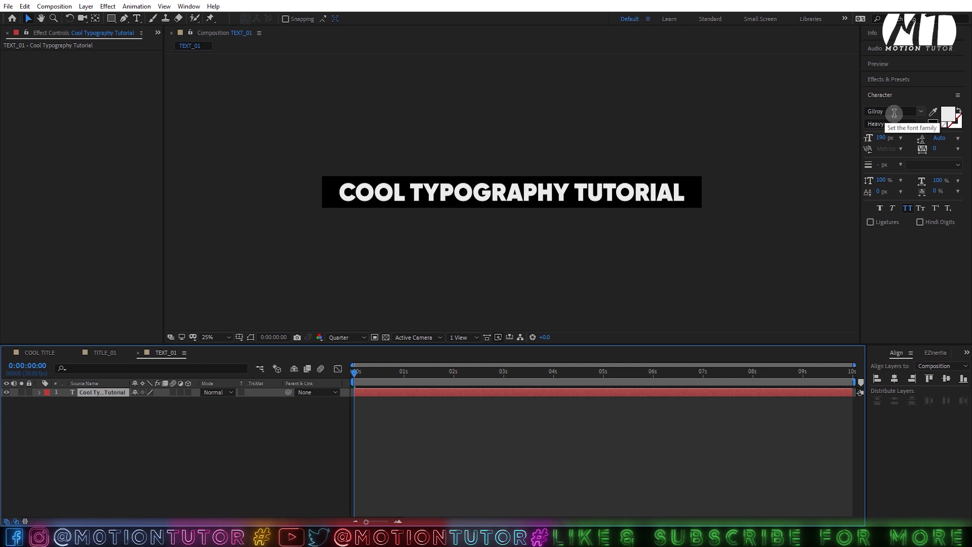
pyautogui.hotkey('ctrl', '0')
pyautogui.click(22, 176)
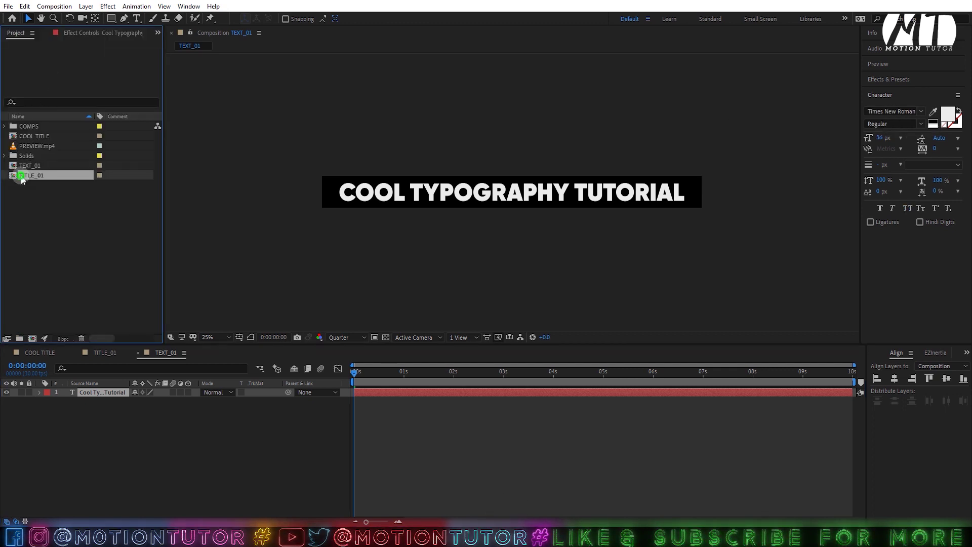
# Step: Nest TEXT_01 in a new composition and rename it from TEXT_02 to TEXT
pyautogui.click(24, 168)
pyautogui.moveTo(29, 165); pyautogui.dragTo(32, 339)
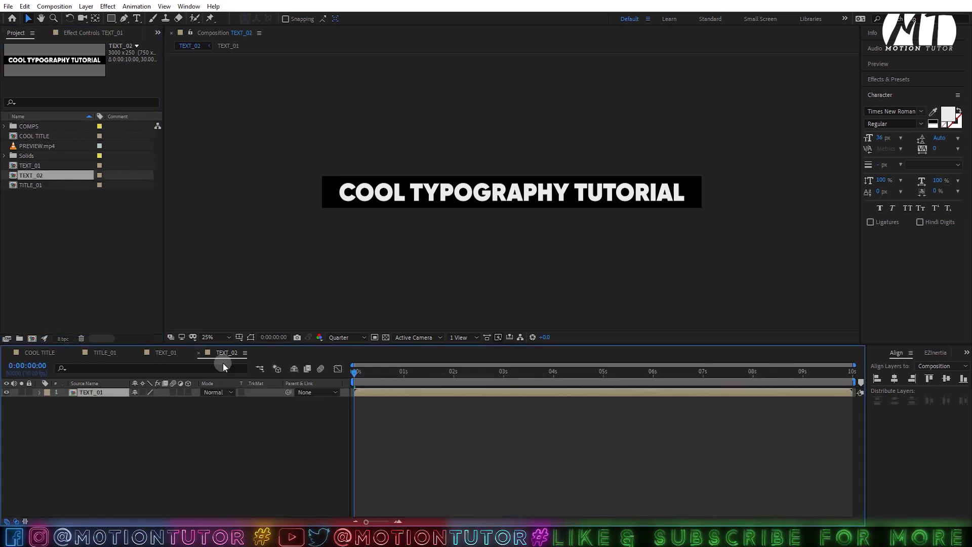
pyautogui.hotkey('ctrl', 'k')
pyautogui.moveTo(197, 98); pyautogui.dragTo(240, 96)
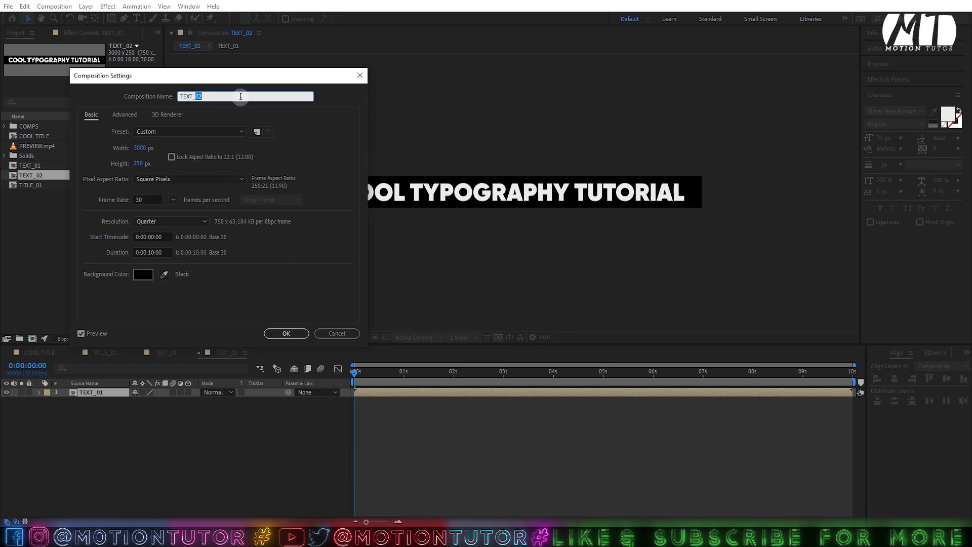
pyautogui.click(279, 336)
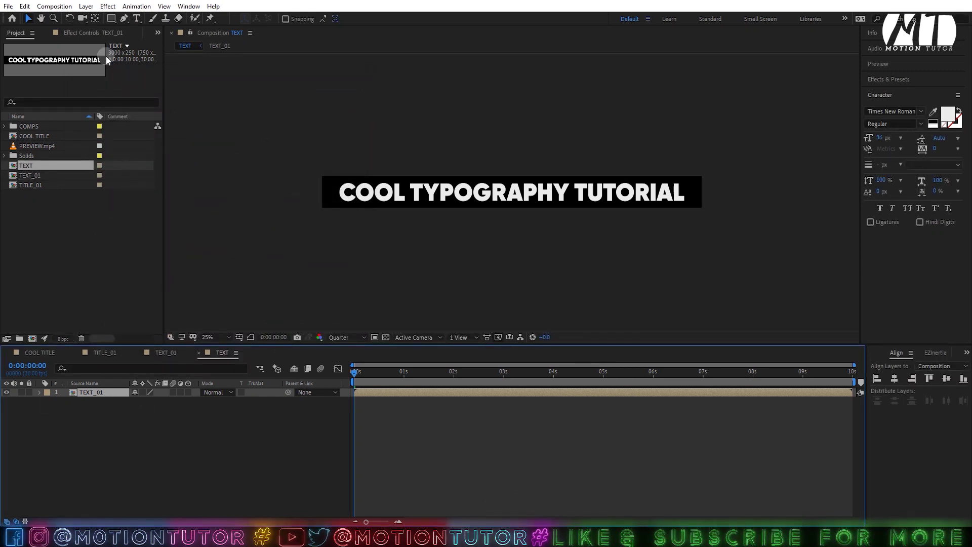
# Step: Review the TEXT composition settings without changes and deselect the TEXT_01 layer
pyautogui.click(54, 7)
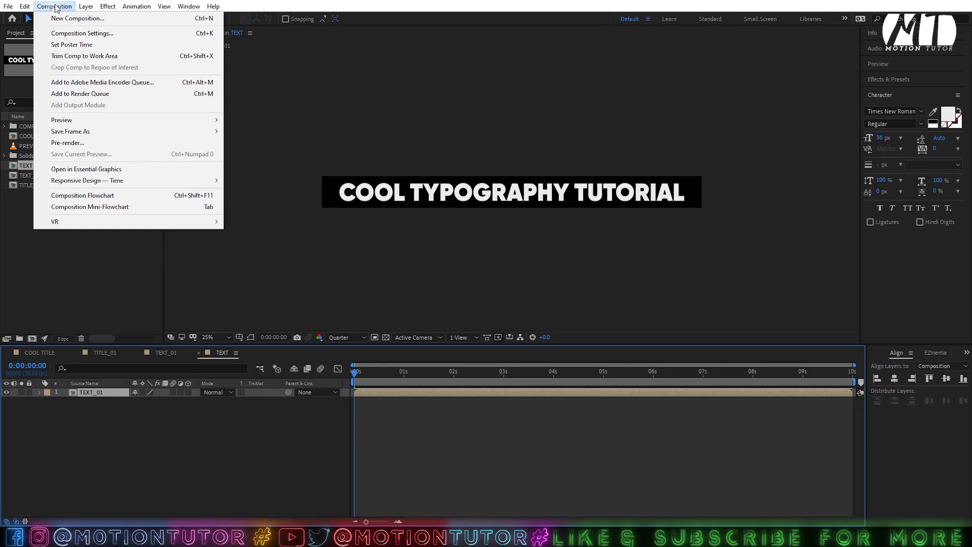
pyautogui.click(77, 34)
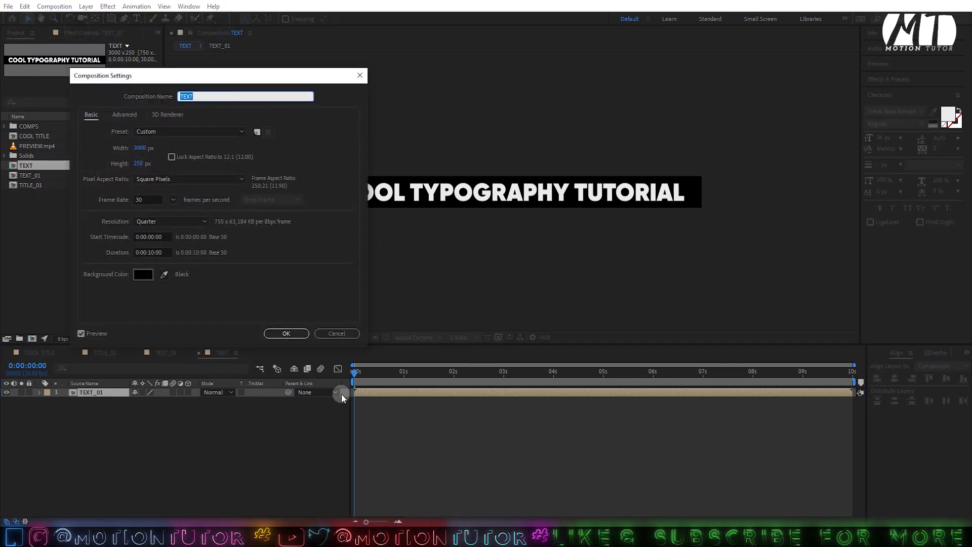
pyautogui.click(337, 333)
pyautogui.click(97, 422)
pyautogui.click(361, 312)
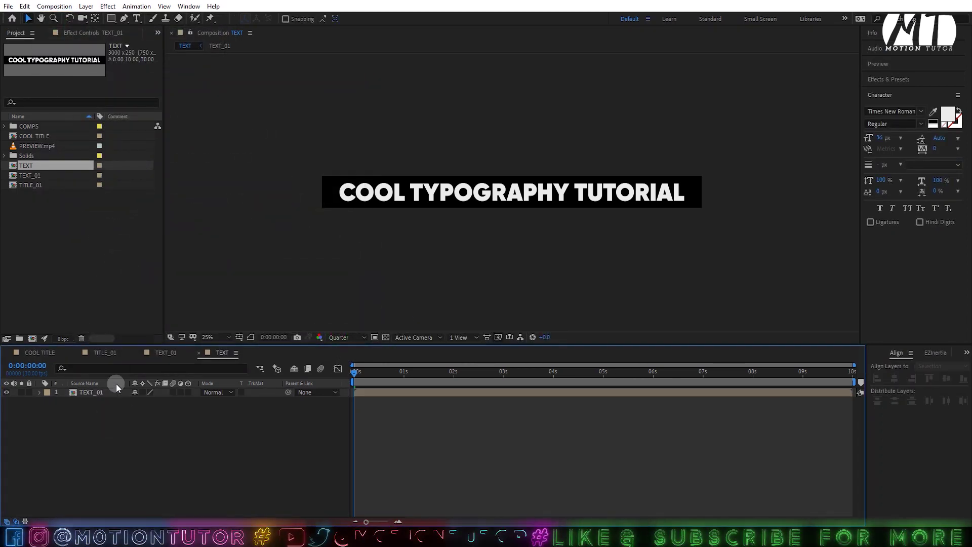
# Step: Apply the CC RepeTile effect to the TEXT_01 layer
pyautogui.click(67, 393)
pyautogui.click(888, 79)
pyautogui.write('cc re')
pyautogui.click(891, 112)
pyautogui.moveTo(898, 112); pyautogui.dragTo(99, 393)
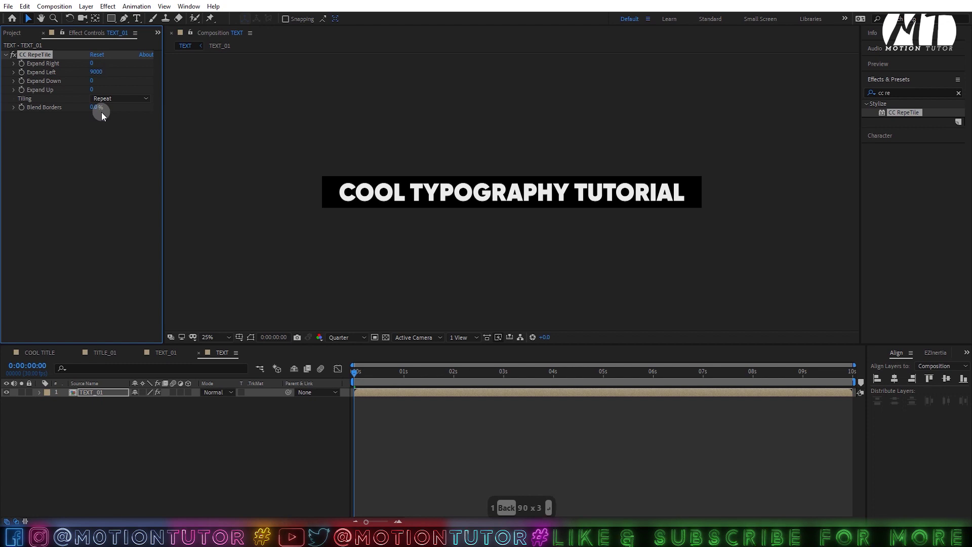
# Step: Keyframe TEXT_01's Position from 0s to the comp end, pushing X to about 10517
pyautogui.click(109, 393)
pyautogui.press('p')
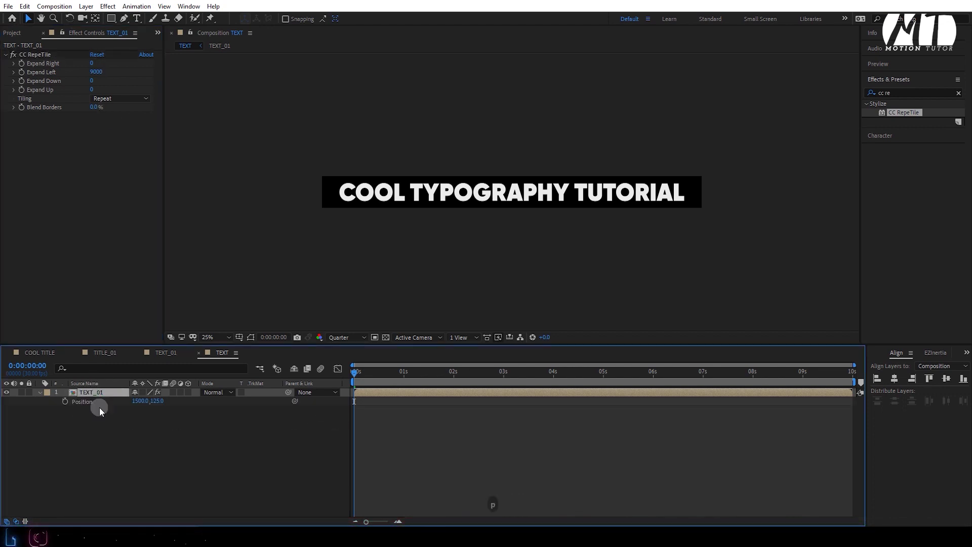
pyautogui.click(64, 402)
pyautogui.moveTo(370, 372); pyautogui.dragTo(857, 367)
pyautogui.moveTo(139, 401); pyautogui.dragTo(751, 351)
pyautogui.click(675, 191)
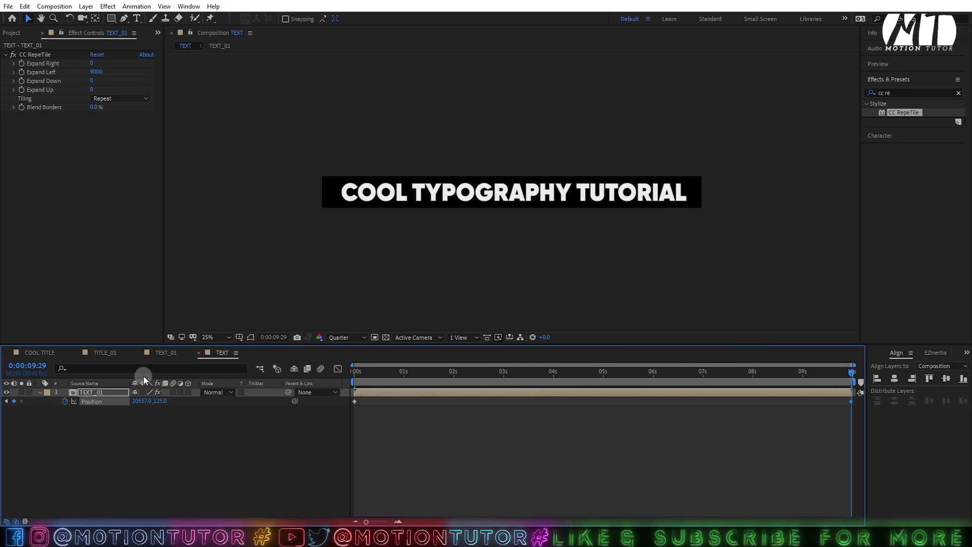
pyautogui.click(162, 353)
# Step: Select the title text layer and set the TEXT_01 view magnification to 25%
pyautogui.click(464, 184)
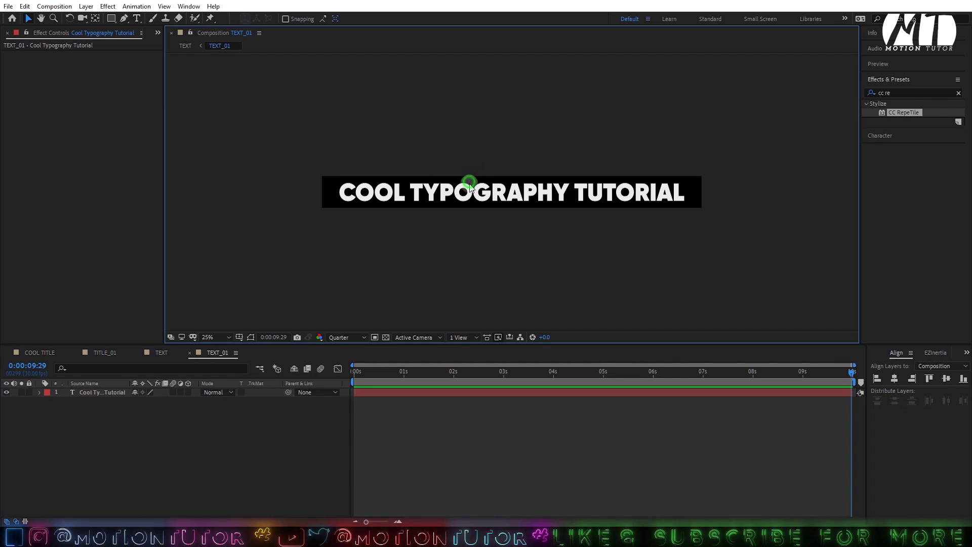
pyautogui.click(96, 394)
pyautogui.scroll(2, 457, 191)
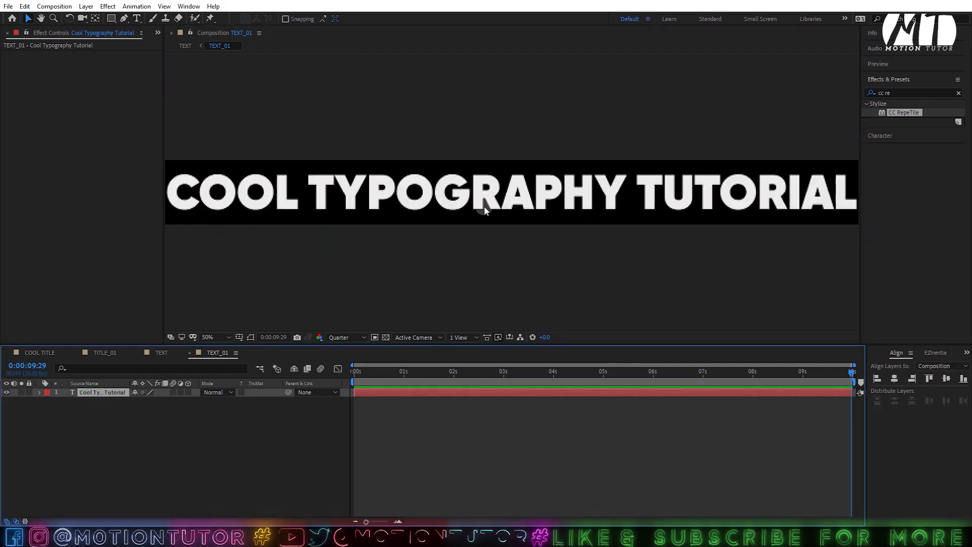
pyautogui.scroll(-2, 484, 205)
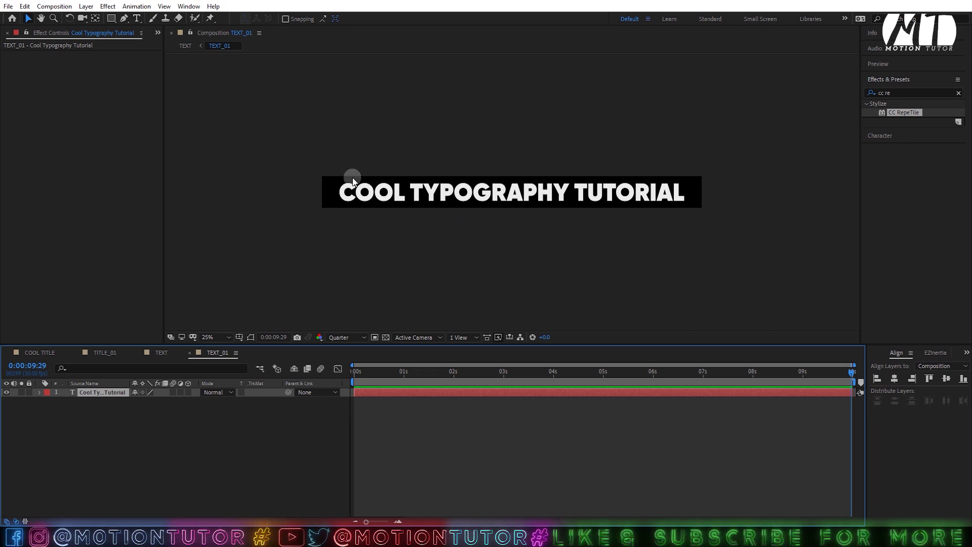
pyautogui.press('.')
pyautogui.click(228, 337)
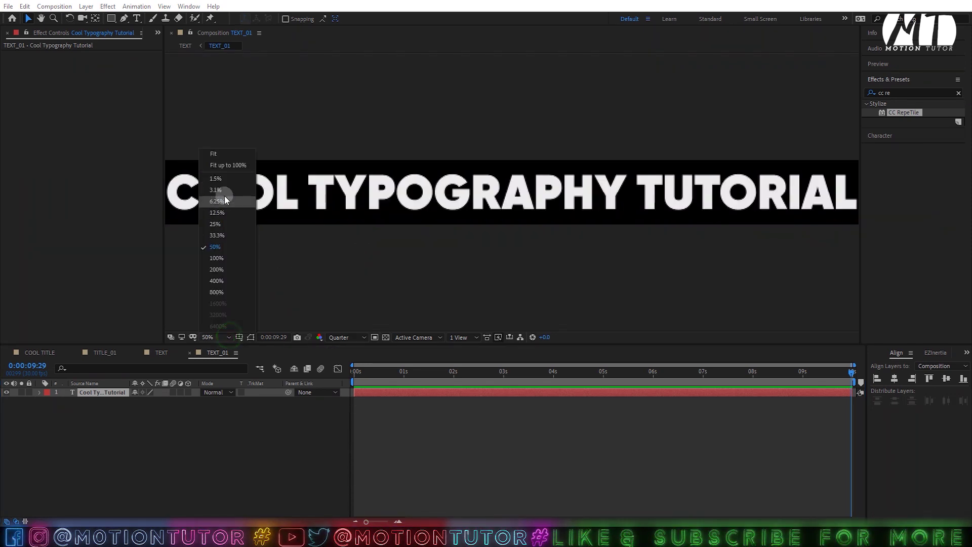
pyautogui.click(221, 179)
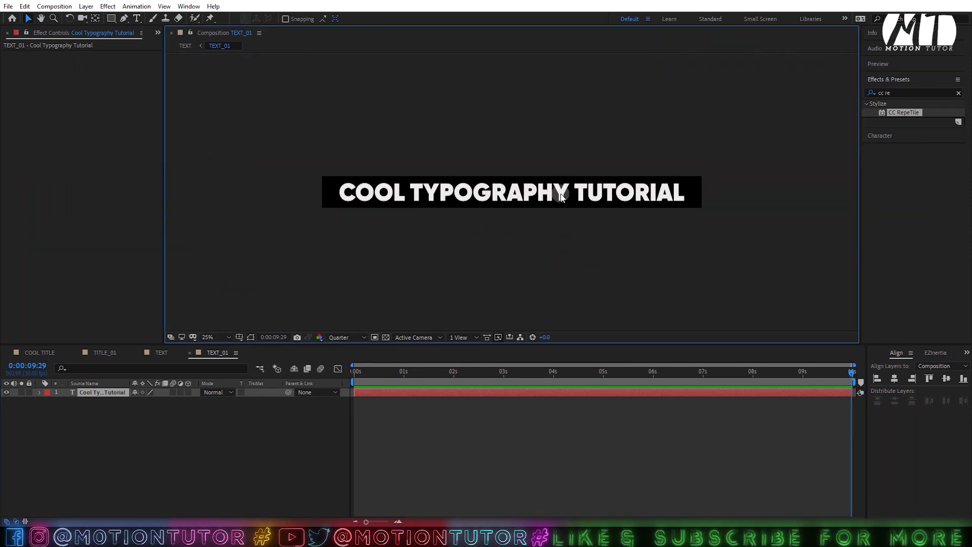
pyautogui.click(127, 410)
# Step: Narrow TEXT_01 to 2871 px wide with live preview enabled
pyautogui.click(54, 6)
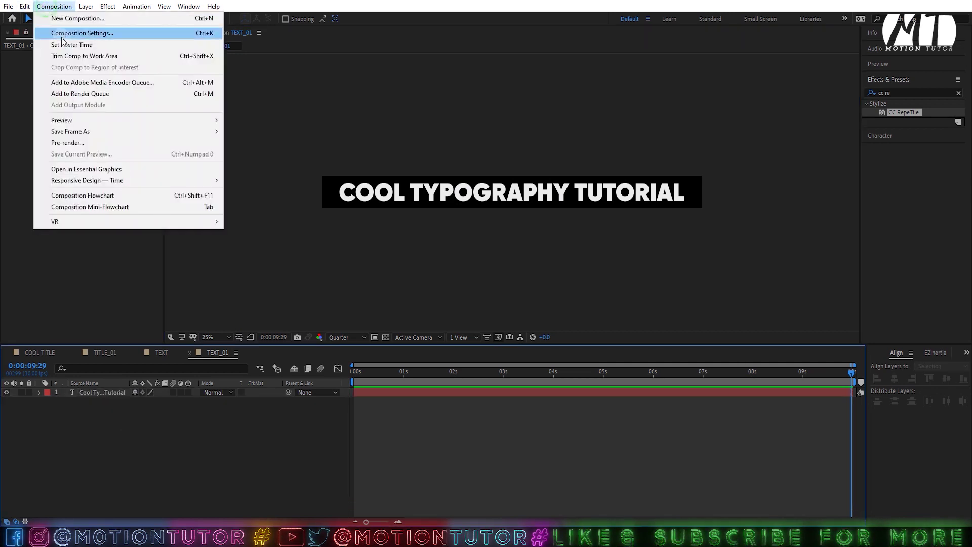
pyautogui.click(63, 34)
pyautogui.moveTo(193, 78); pyautogui.dragTo(150, 150)
pyautogui.click(40, 408)
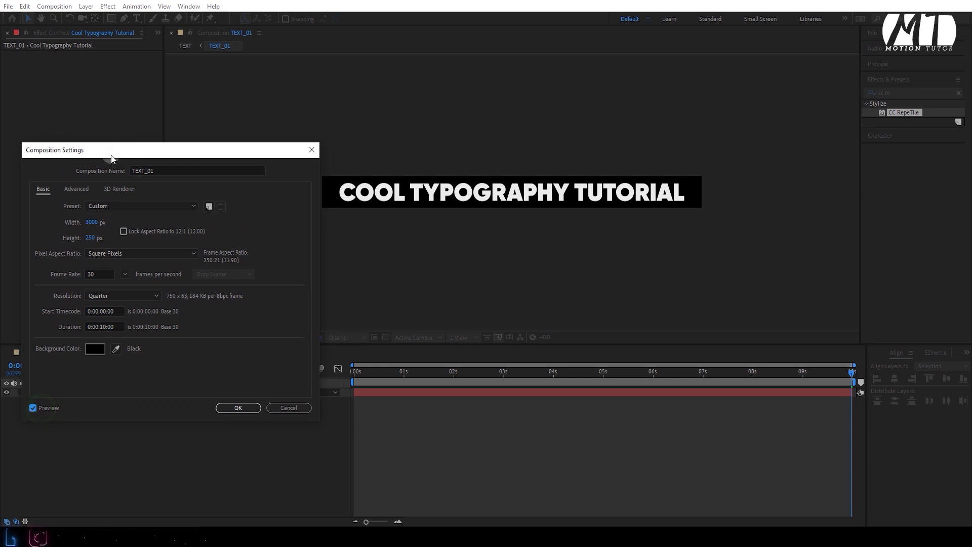
pyautogui.moveTo(96, 226); pyautogui.dragTo(329, 187)
pyautogui.moveTo(110, 220); pyautogui.dragTo(746, 174)
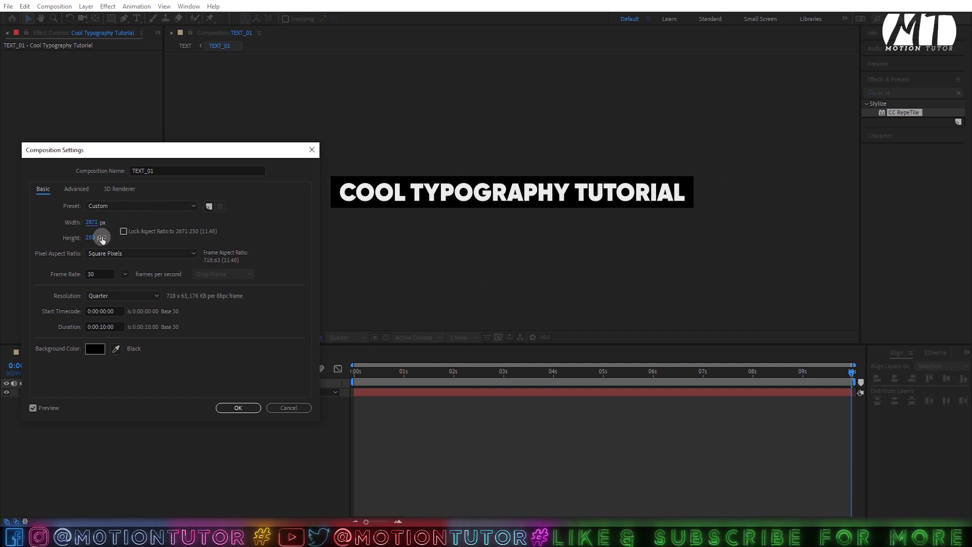
pyautogui.click(236, 407)
pyautogui.click(160, 353)
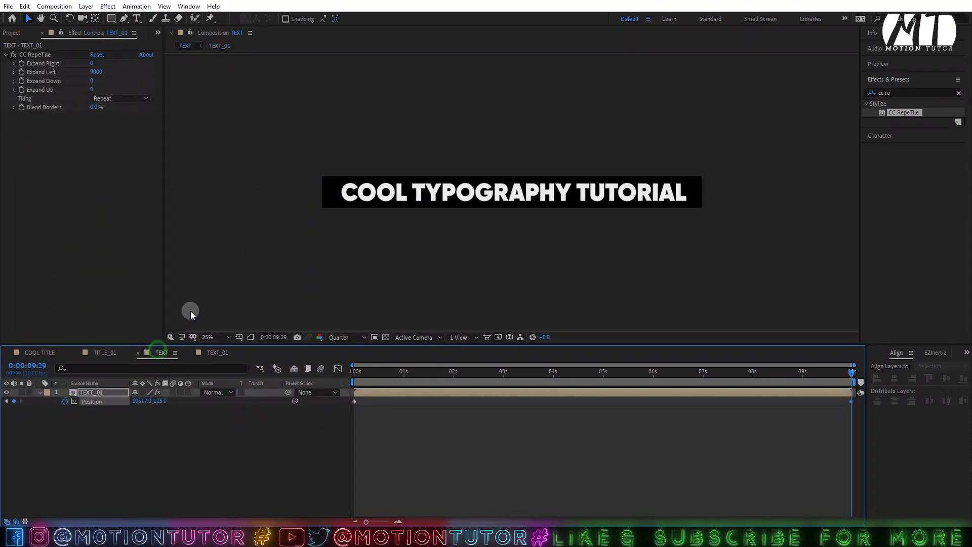
# Step: Preview the sliding text and raise CC RepeTile Expand Left from 9000 to 10171
pyautogui.moveTo(442, 376); pyautogui.dragTo(355, 376)
pyautogui.press('space')
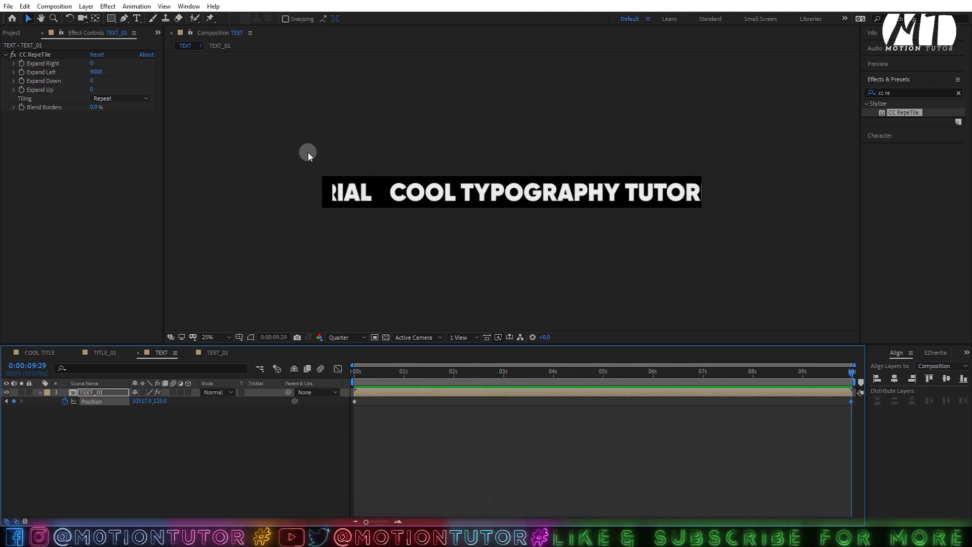
pyautogui.moveTo(92, 76); pyautogui.dragTo(145, 71)
pyautogui.moveTo(385, 388); pyautogui.dragTo(496, 388)
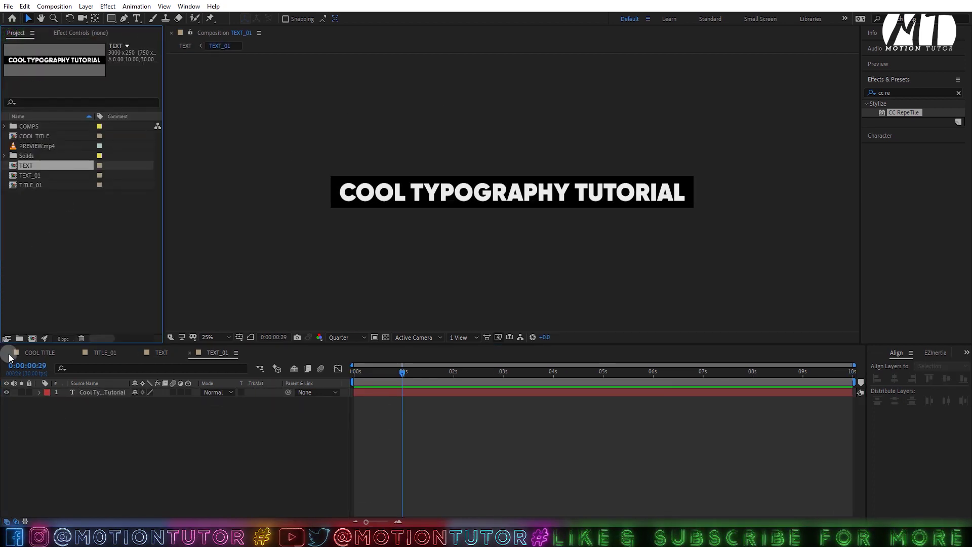
# Step: Set width and height to 2000 px and name the new composition ROUND_01
pyautogui.click(32, 338)
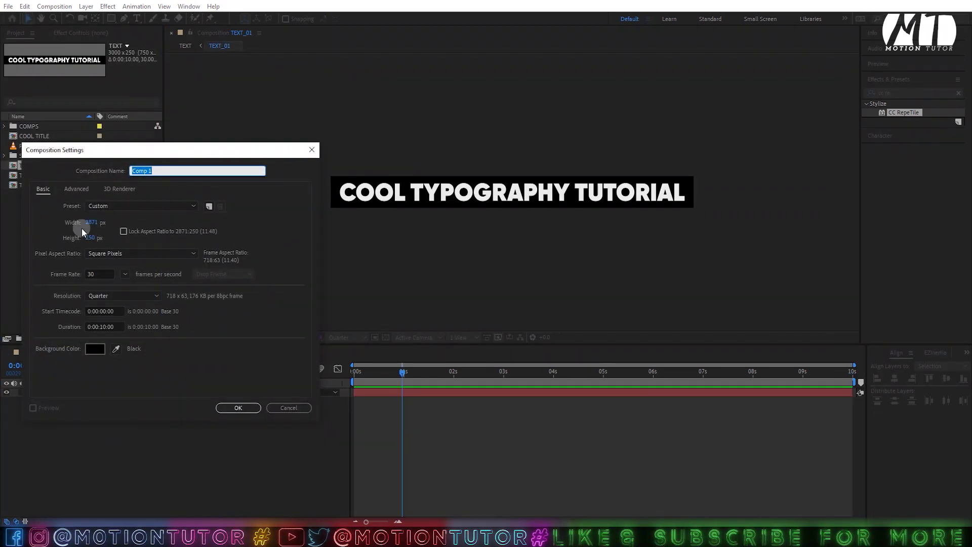
pyautogui.click(89, 223)
pyautogui.write('200')
pyautogui.click(94, 237)
pyautogui.write('2000')
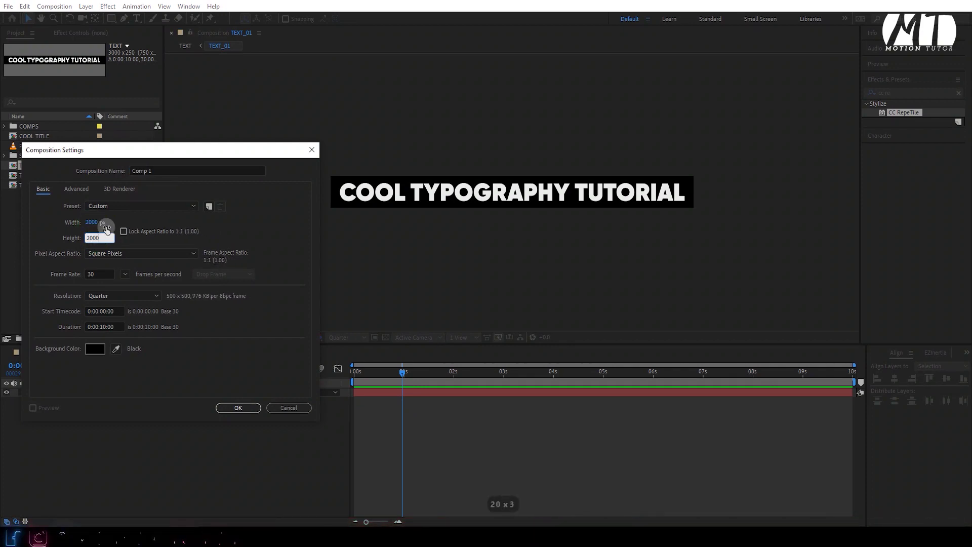
pyautogui.click(159, 172)
pyautogui.hotkey('ctrl', 'a')
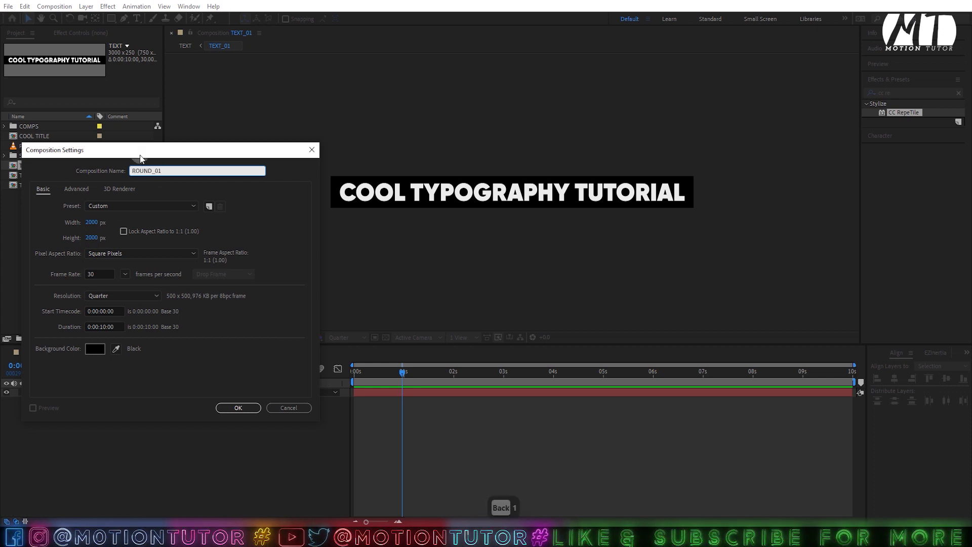
pyautogui.click(239, 408)
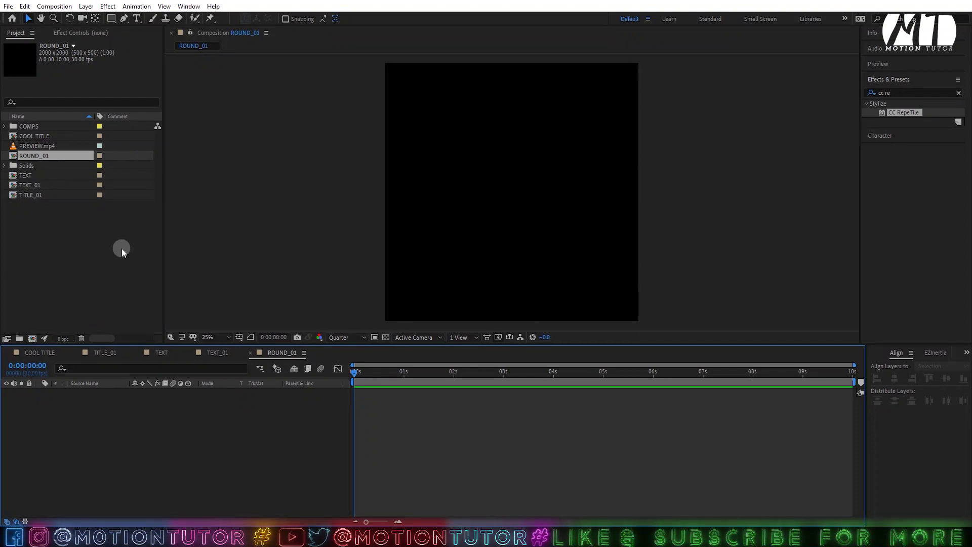
# Step: Nest the TEXT composition inside a new composition, TEXT 2
pyautogui.click(36, 165)
pyautogui.click(33, 195)
pyautogui.click(35, 175)
pyautogui.click(37, 183)
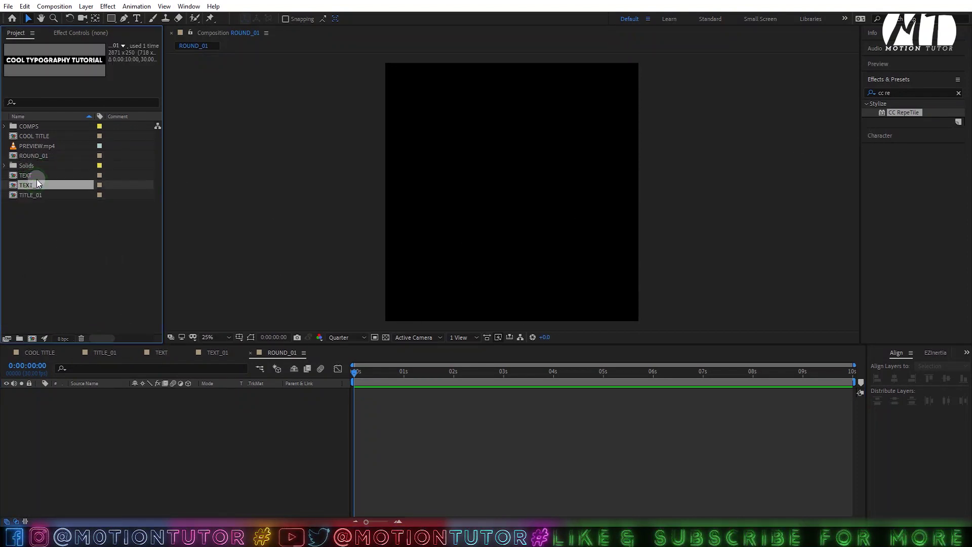
pyautogui.click(28, 174)
pyautogui.moveTo(28, 175); pyautogui.dragTo(35, 338)
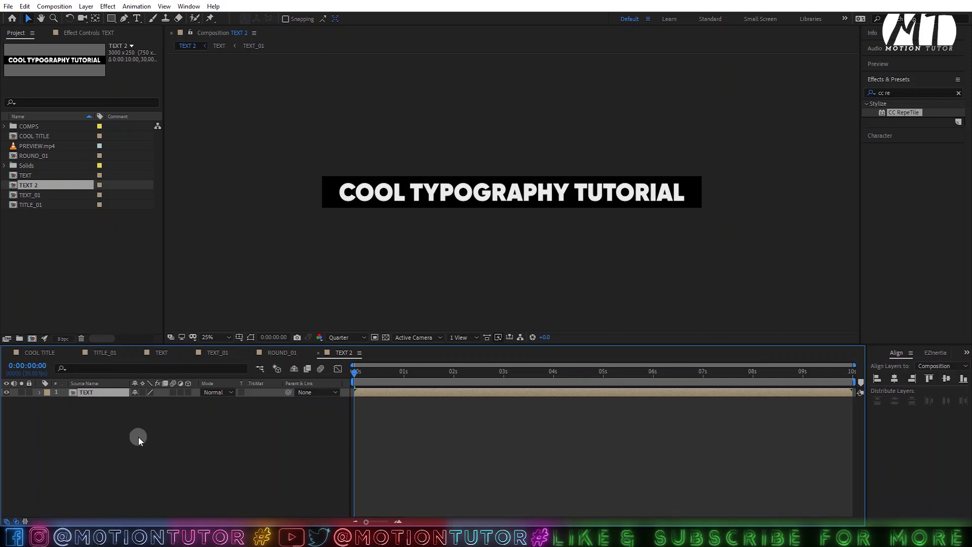
pyautogui.click(139, 439)
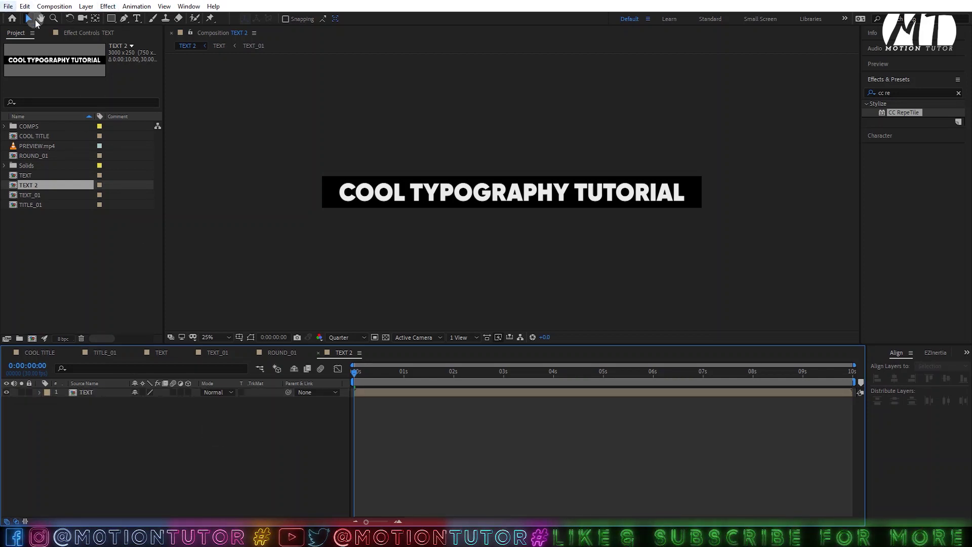
# Step: Resize TEXT 2 to 250 px wide by 3000 px high
pyautogui.click(54, 6)
pyautogui.click(96, 33)
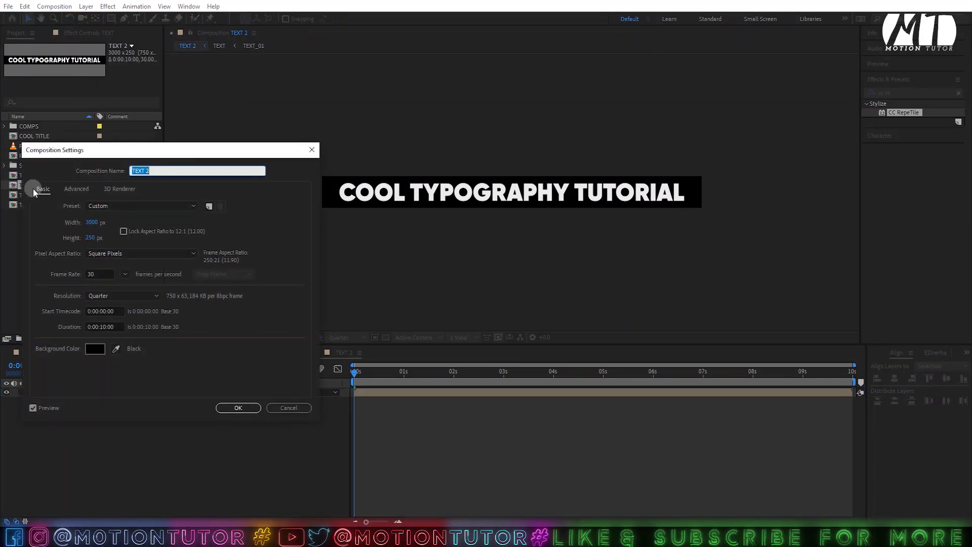
pyautogui.click(89, 223)
pyautogui.write('250')
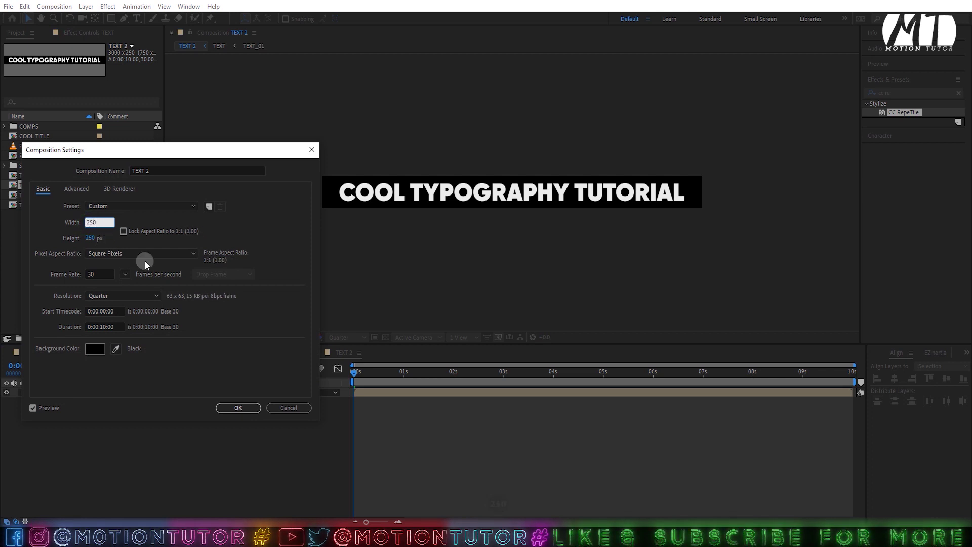
pyautogui.click(92, 237)
pyautogui.write('3000')
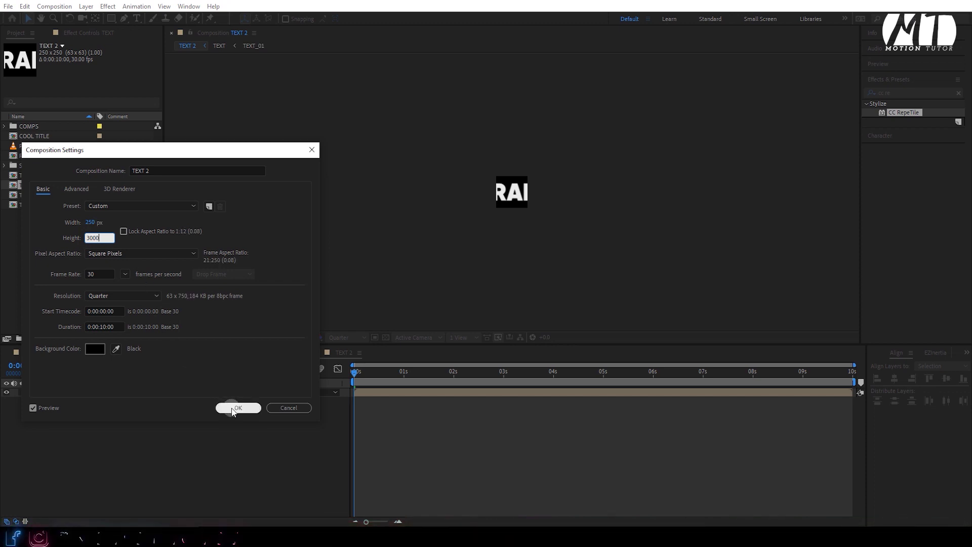
pyautogui.click(233, 408)
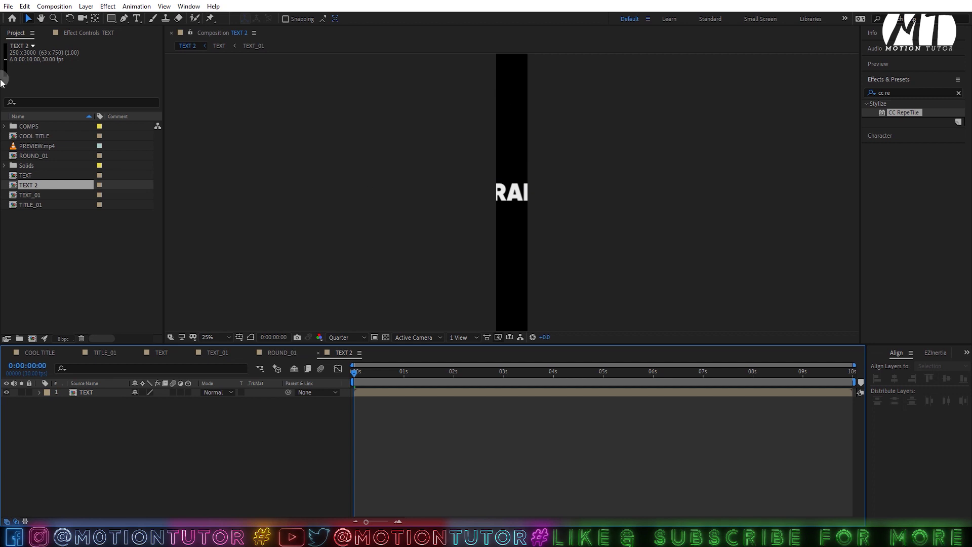
# Step: Rotate the TEXT layer 90° so the title runs vertically and scrub to check it
pyautogui.click(94, 393)
pyautogui.press('r')
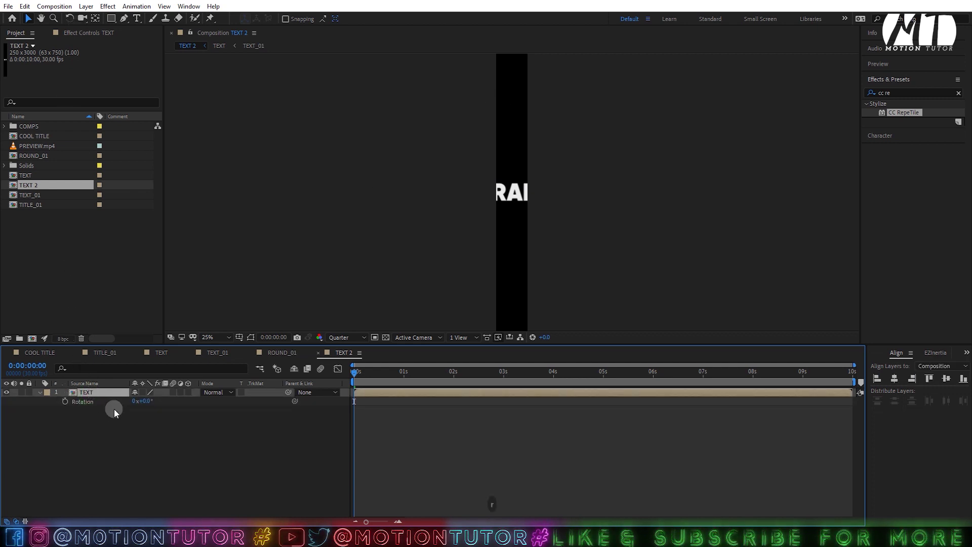
pyautogui.click(146, 401)
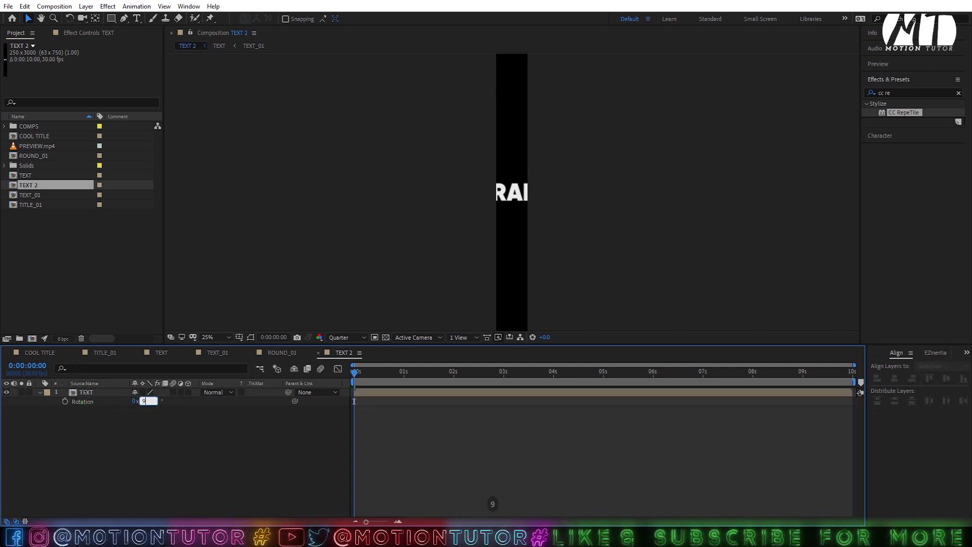
pyautogui.write('90')
pyautogui.press('Return')
pyautogui.scroll(-2, 457, 234)
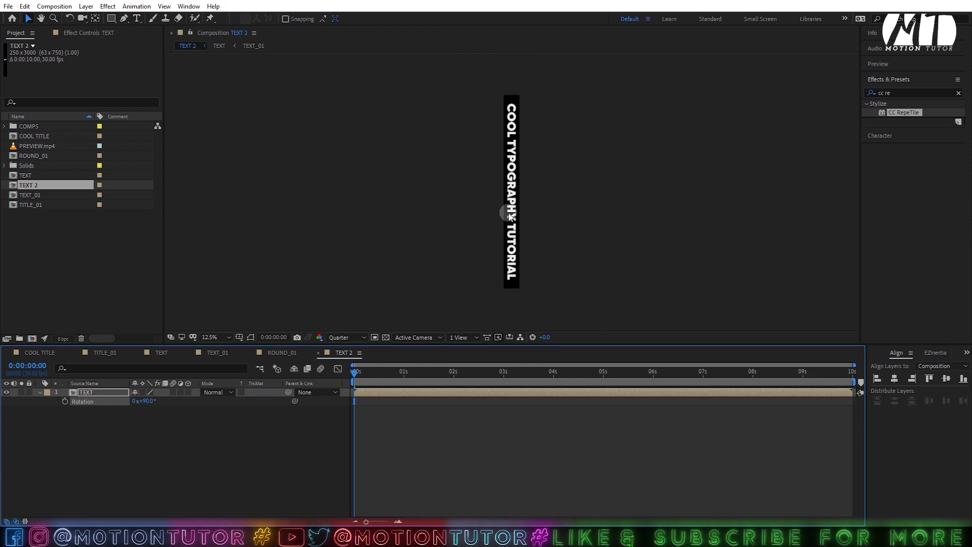
pyautogui.moveTo(379, 372); pyautogui.dragTo(666, 372)
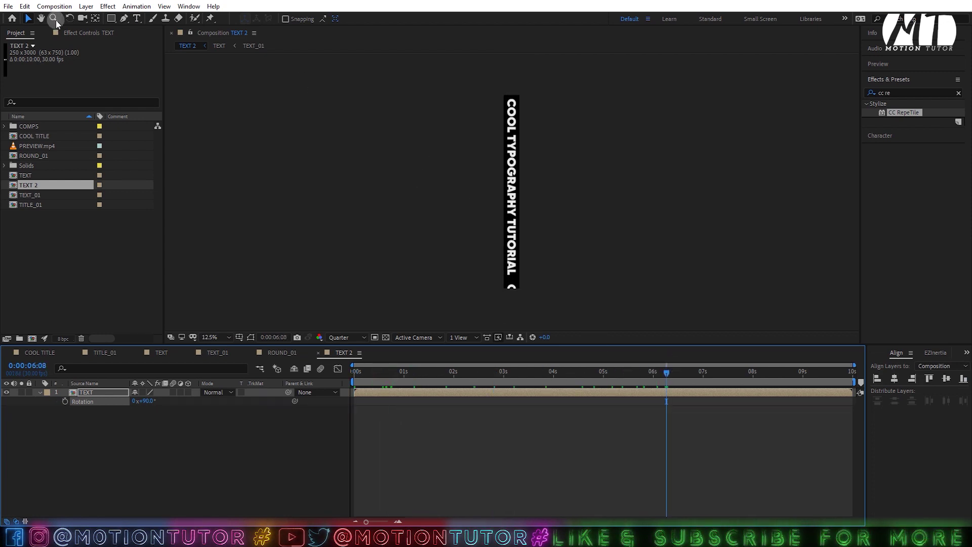
# Step: Rename the tall composition to T_1 in Composition Settings
pyautogui.click(54, 6)
pyautogui.click(73, 34)
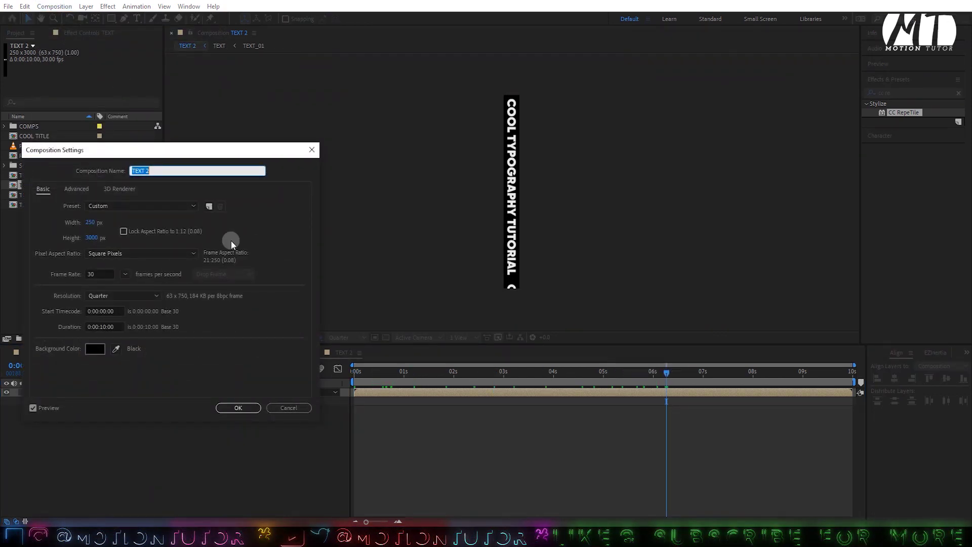
pyautogui.write('T_')
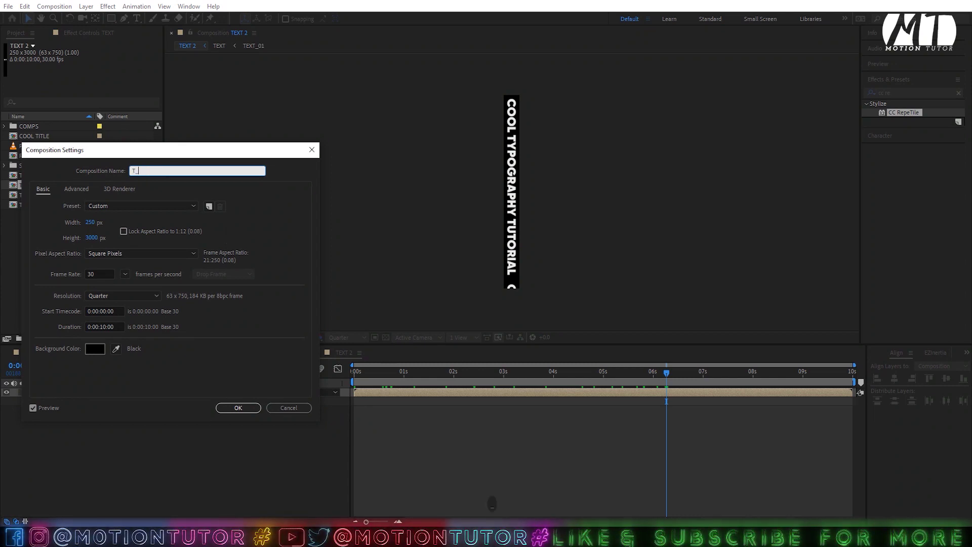
pyautogui.press('Return')
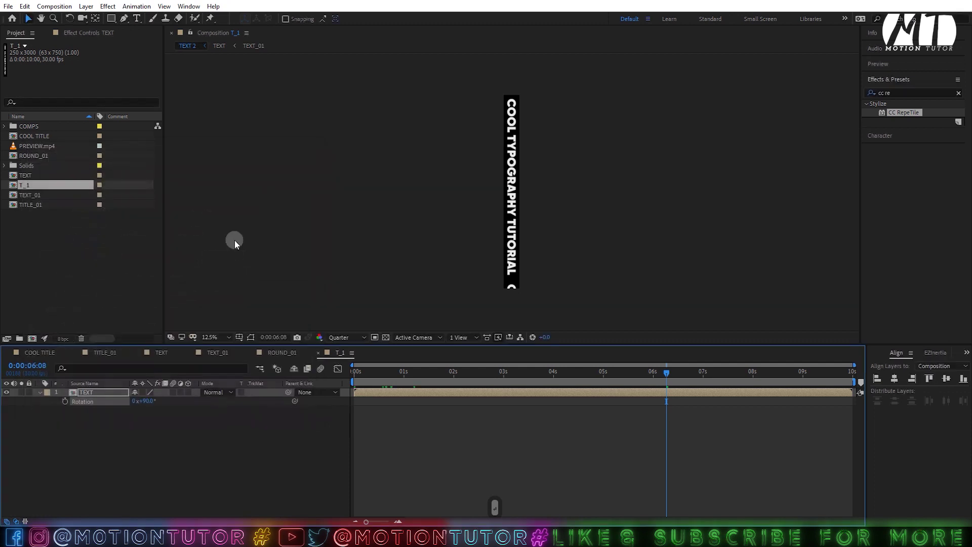
pyautogui.click(86, 6)
# Step: Add a solid layer and give it a white Fill effect
pyautogui.moveTo(111, 18)
pyautogui.click(259, 29)
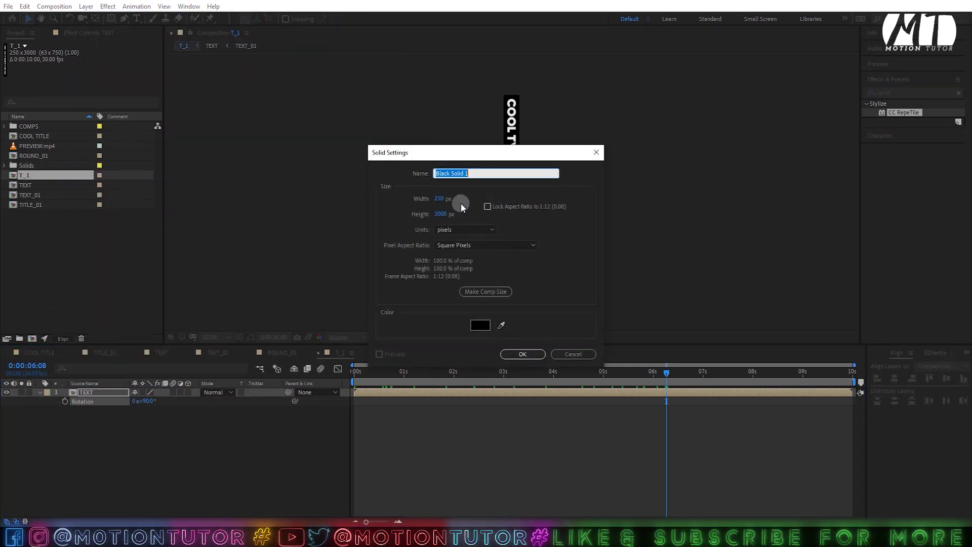
pyautogui.click(522, 353)
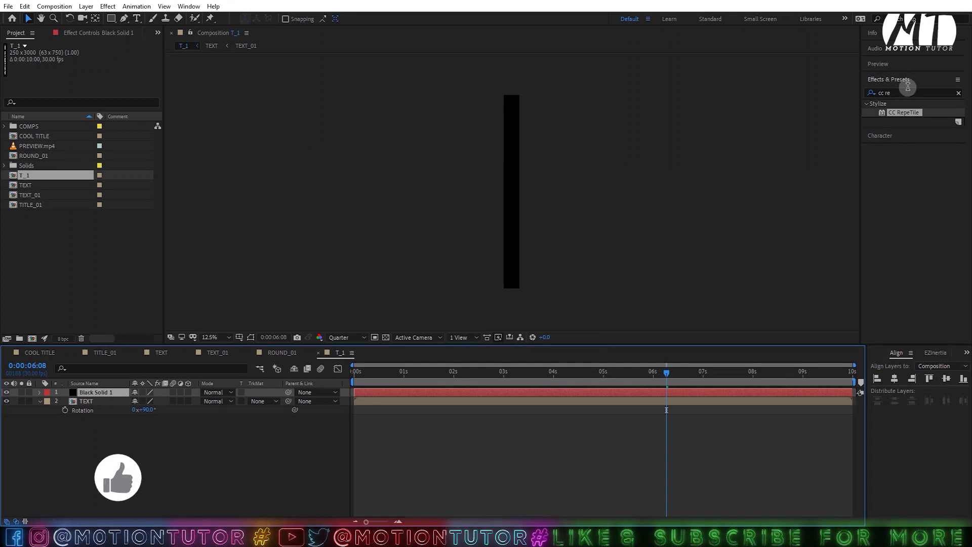
pyautogui.click(904, 92)
pyautogui.write('fill')
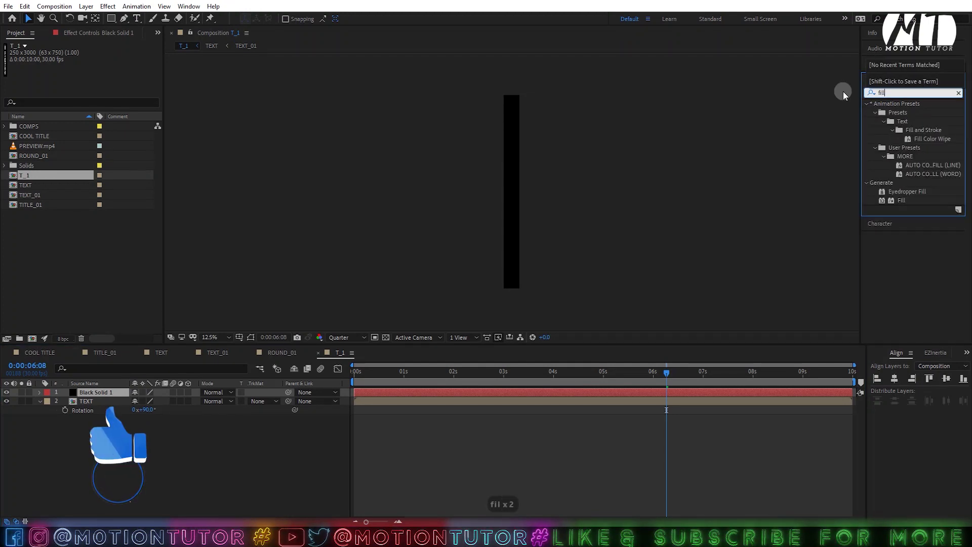
pyautogui.moveTo(900, 200); pyautogui.dragTo(91, 393)
pyautogui.click(94, 82)
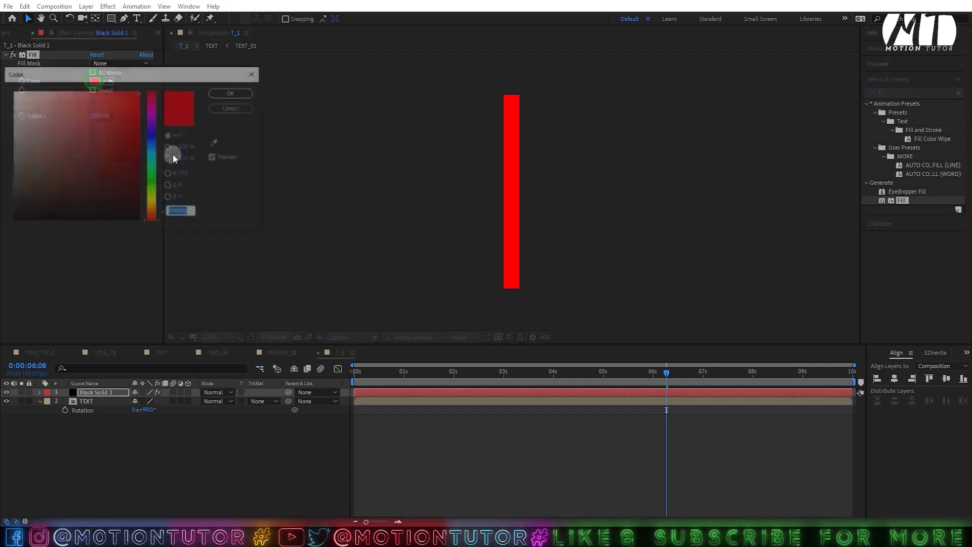
pyautogui.moveTo(86, 162); pyautogui.dragTo(13, 91)
pyautogui.click(245, 95)
# Step: Move TEXT above the solid and paste the Fill effect onto it, coloured black
pyautogui.moveTo(113, 404); pyautogui.dragTo(105, 391)
pyautogui.press('.')
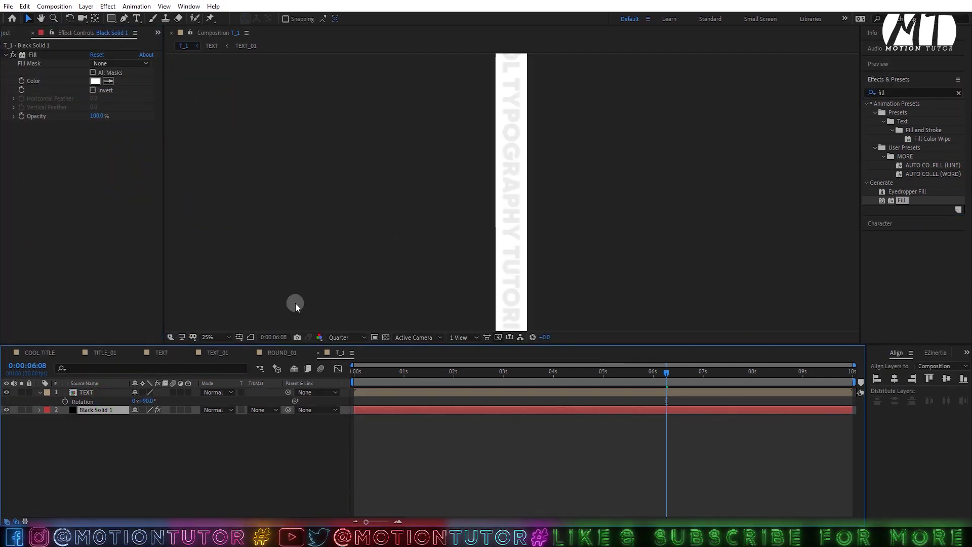
pyautogui.click(40, 393)
pyautogui.click(82, 401)
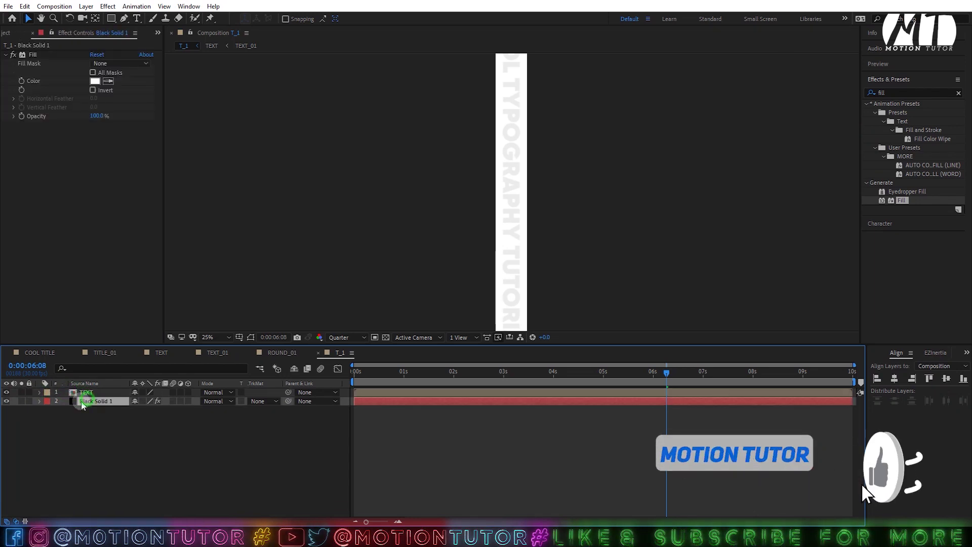
pyautogui.click(32, 54)
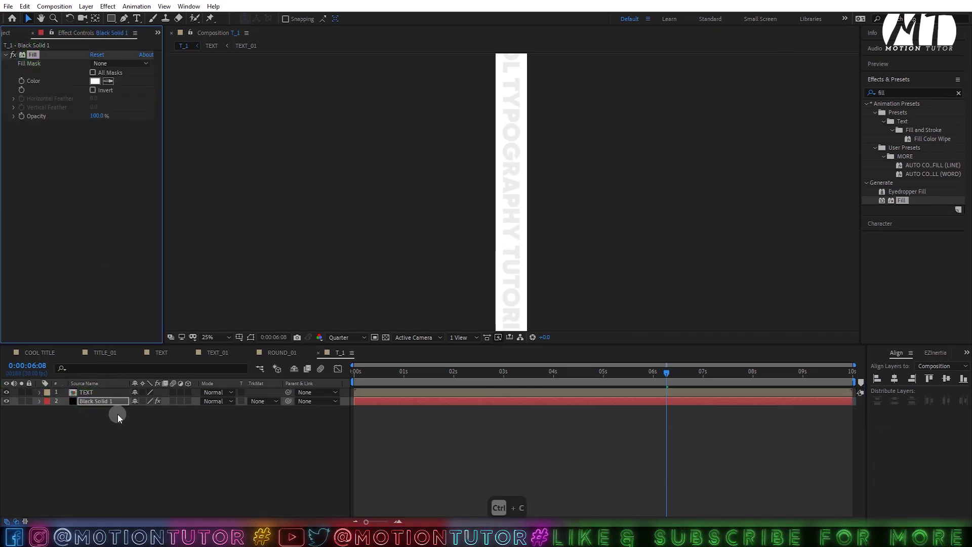
pyautogui.click(102, 393)
pyautogui.hotkey('ctrl', 'v')
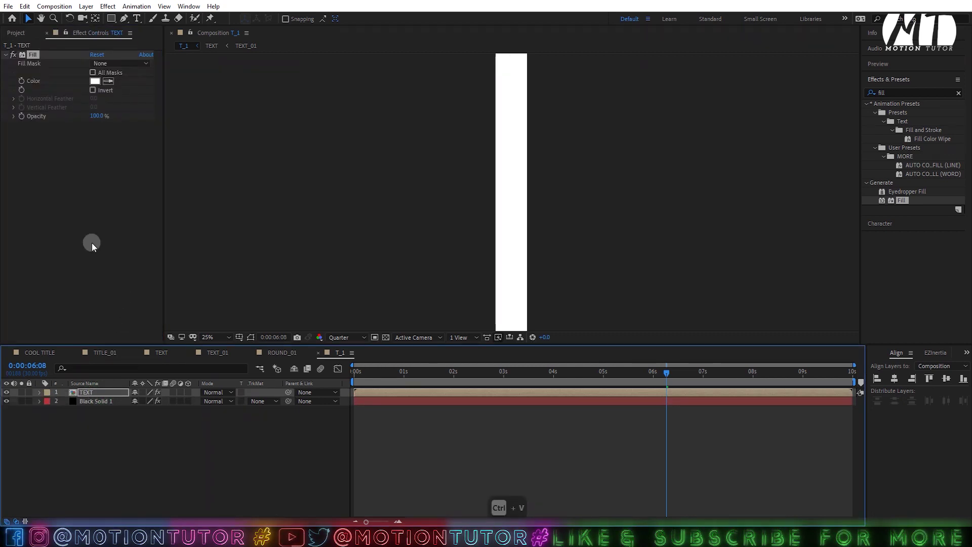
pyautogui.click(101, 79)
pyautogui.click(91, 210)
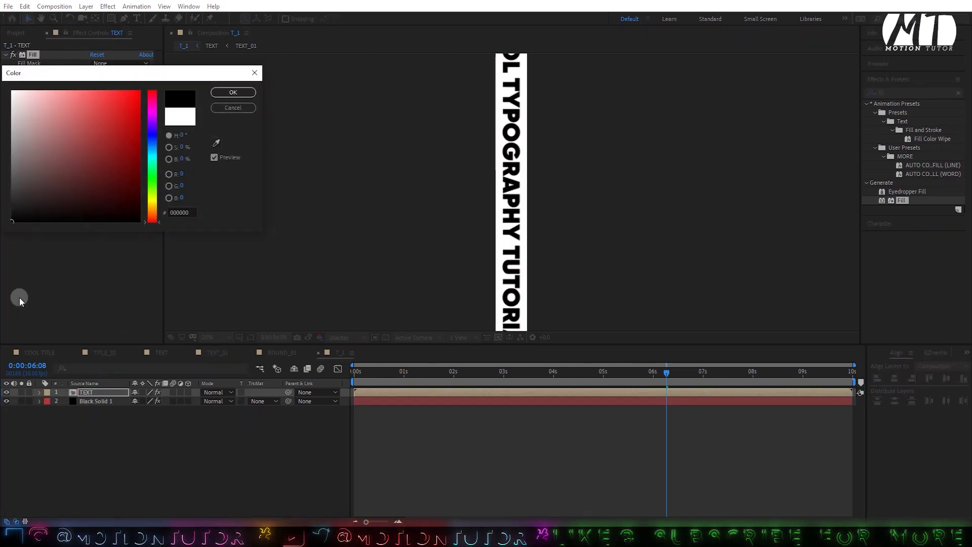
pyautogui.press('Return')
pyautogui.click(16, 32)
pyautogui.click(24, 175)
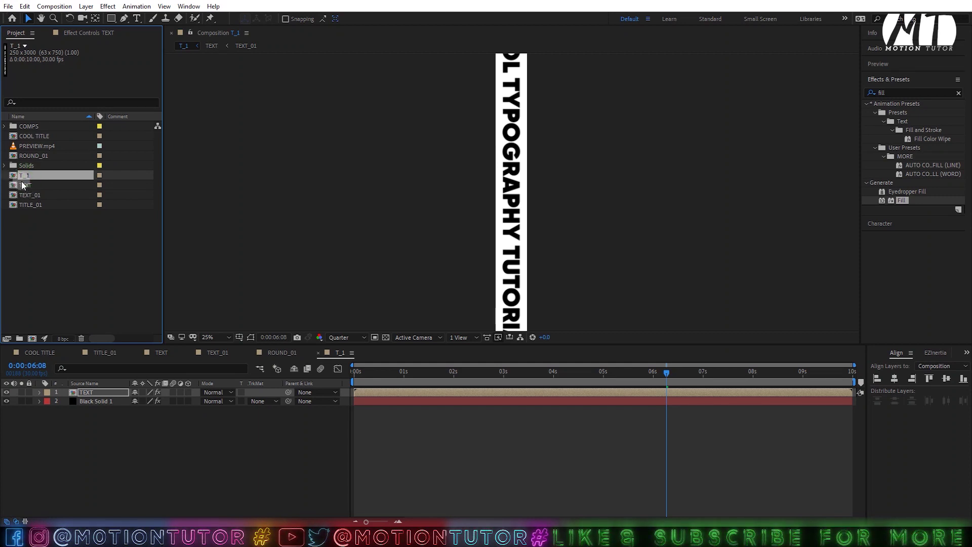
# Step: Duplicate the T_1 composition as T_2 and open it
pyautogui.hotkey('ctrl', 'd')
pyautogui.doubleClick(28, 185)
pyautogui.click(481, 418)
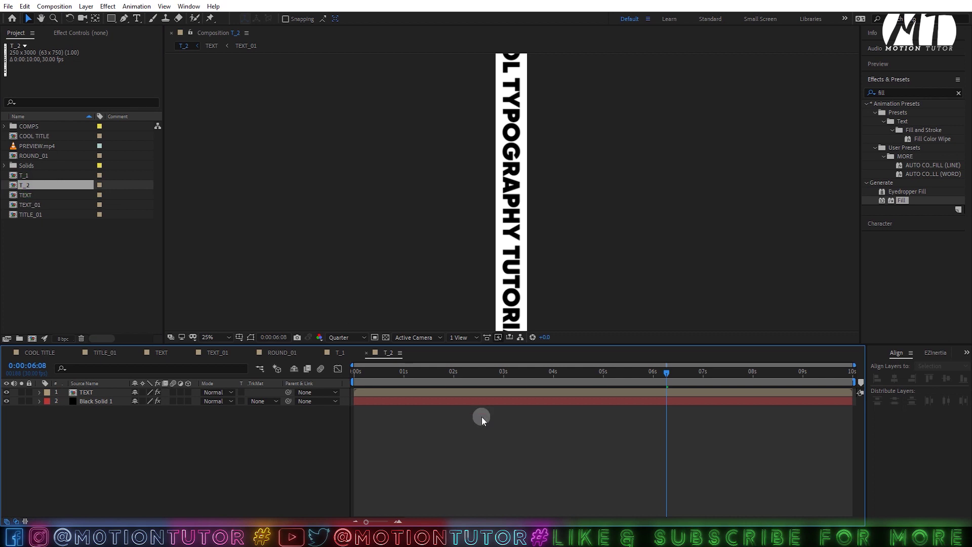
pyautogui.click(80, 32)
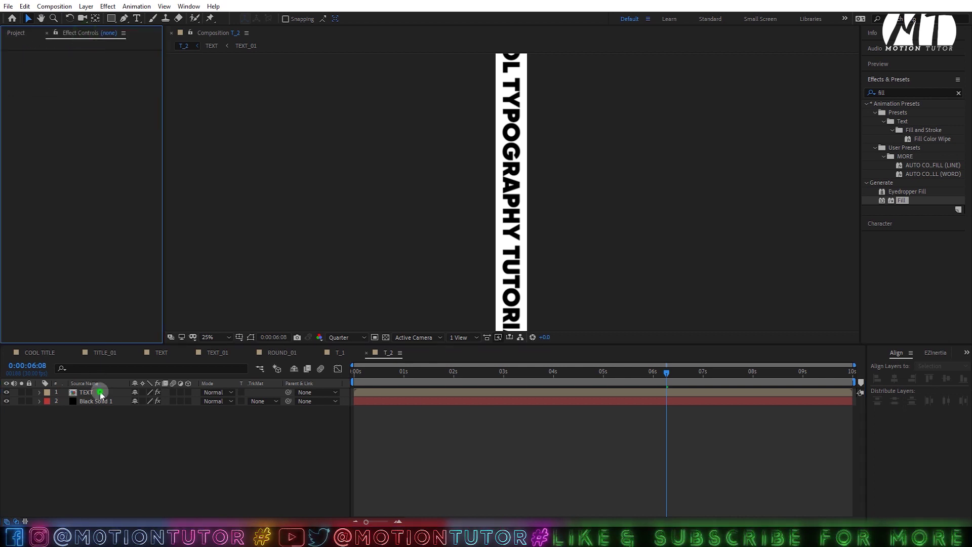
# Step: Set the T_2 TEXT layer's fill colour to white (ffffff)
pyautogui.click(100, 392)
pyautogui.click(90, 81)
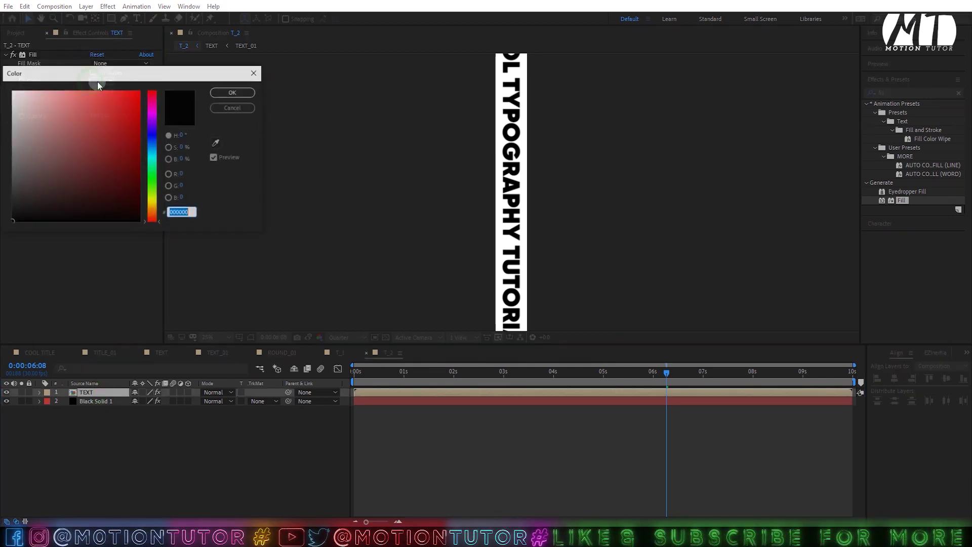
pyautogui.write('ffffff')
pyautogui.press('Return')
pyautogui.click(72, 325)
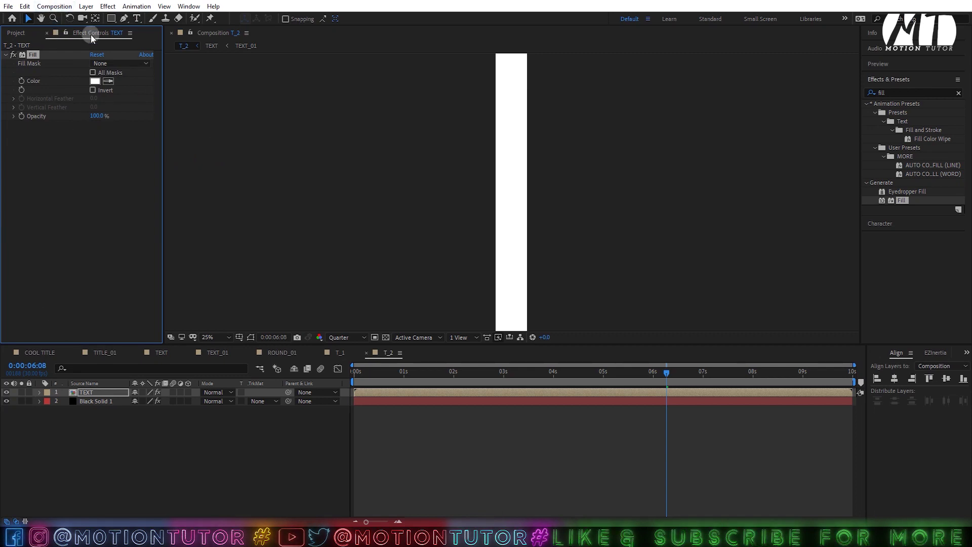
# Step: Make the Black Solid 1 strip black, save, and switch to ROUND_01
pyautogui.click(83, 400)
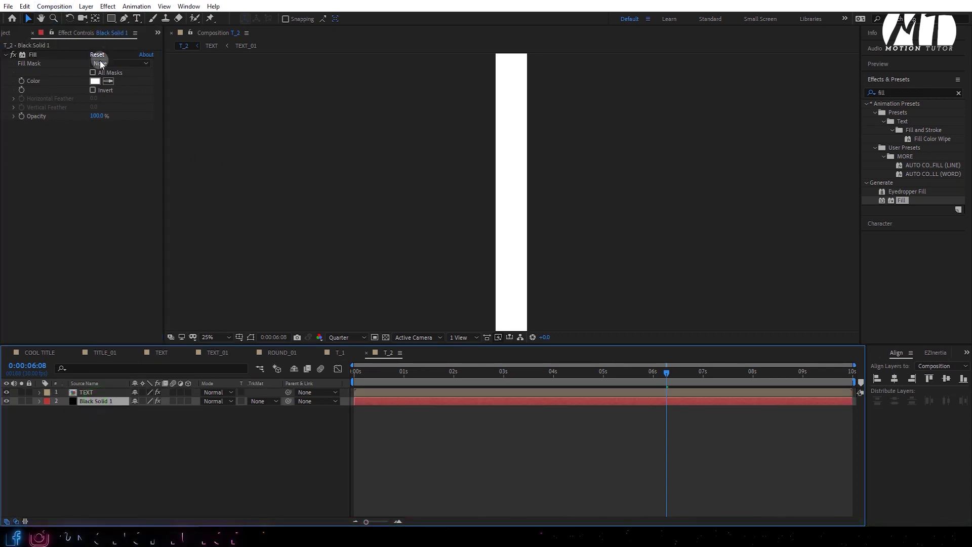
pyautogui.click(94, 81)
pyautogui.moveTo(116, 152); pyautogui.dragTo(104, 329)
pyautogui.press('Return')
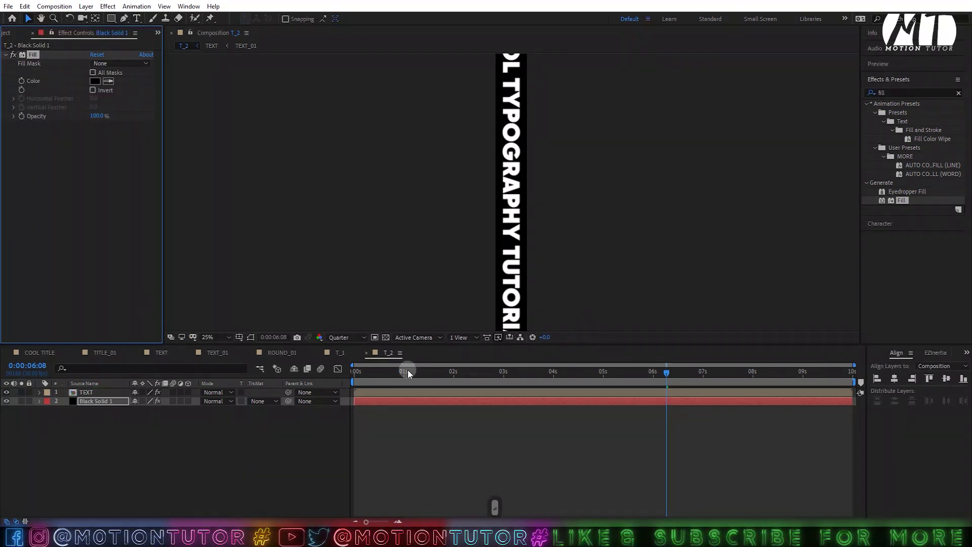
pyautogui.click(337, 353)
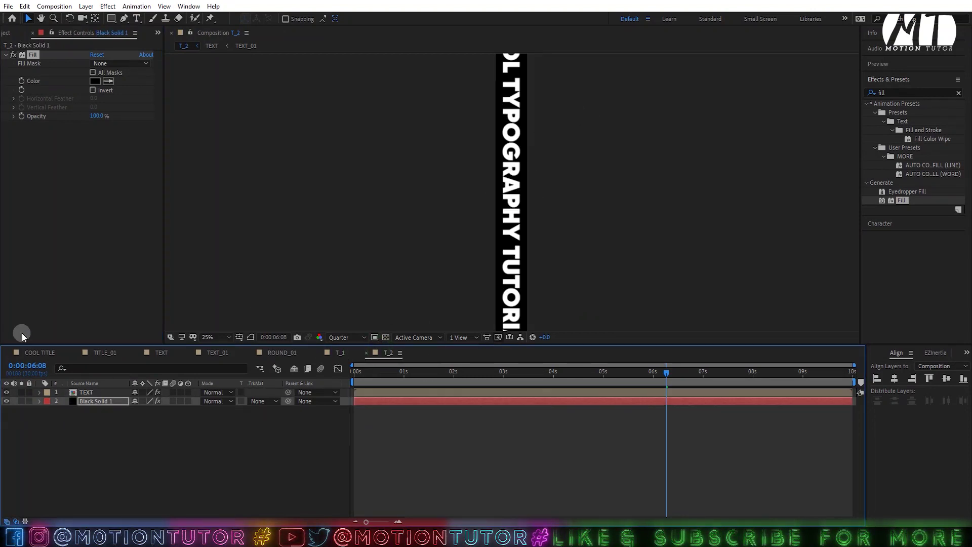
pyautogui.hotkey('ctrl', 's')
pyautogui.click(263, 353)
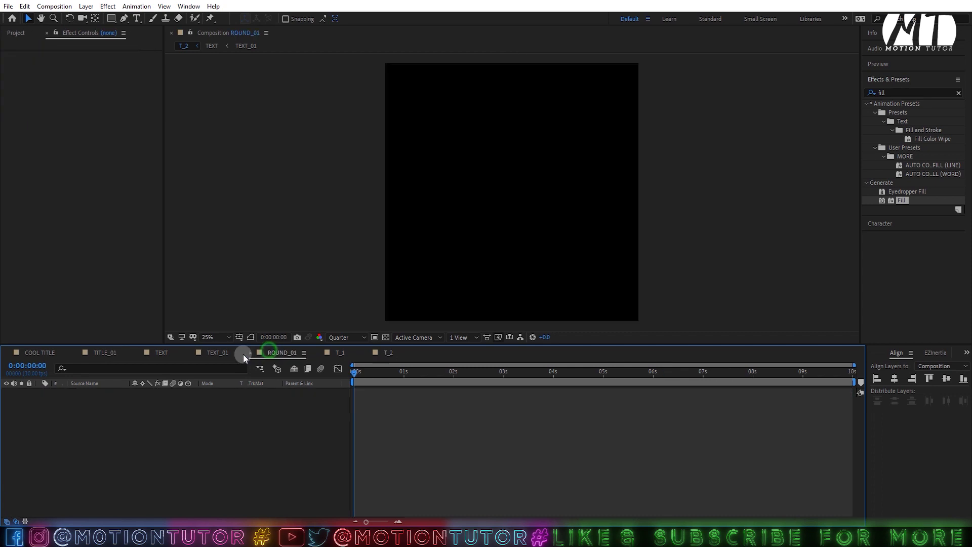
# Step: Add T_1 to ROUND_01 at -100° rotation and search effects for 'cc c'
pyautogui.click(14, 30)
pyautogui.moveTo(26, 174); pyautogui.dragTo(127, 430)
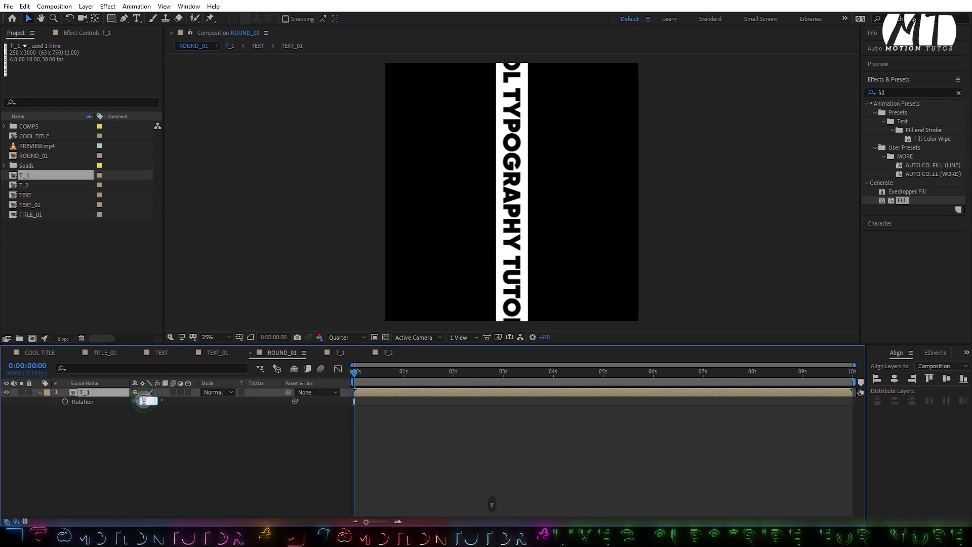
pyautogui.click(377, 327)
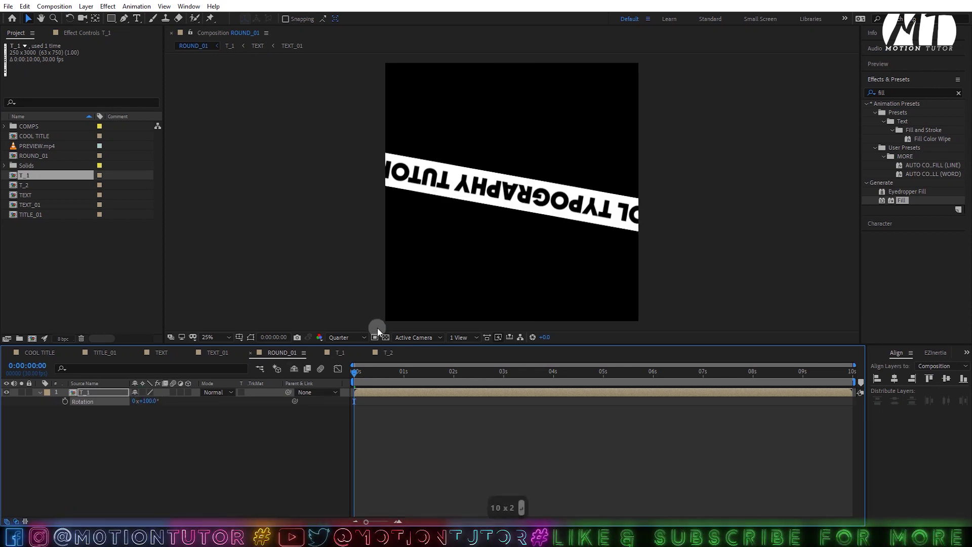
pyautogui.click(150, 400)
pyautogui.write('-100')
pyautogui.press('Return')
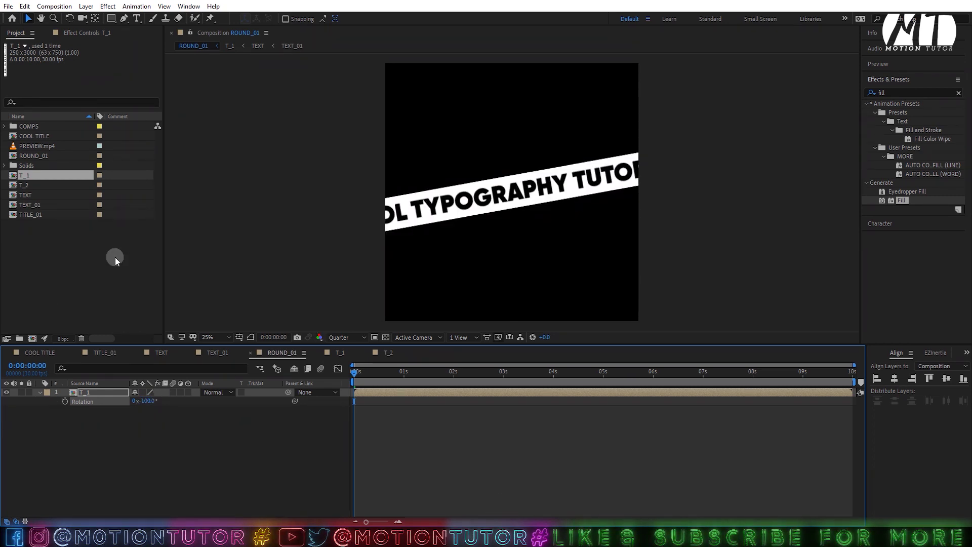
pyautogui.doubleClick(868, 93)
pyautogui.write('cc c')
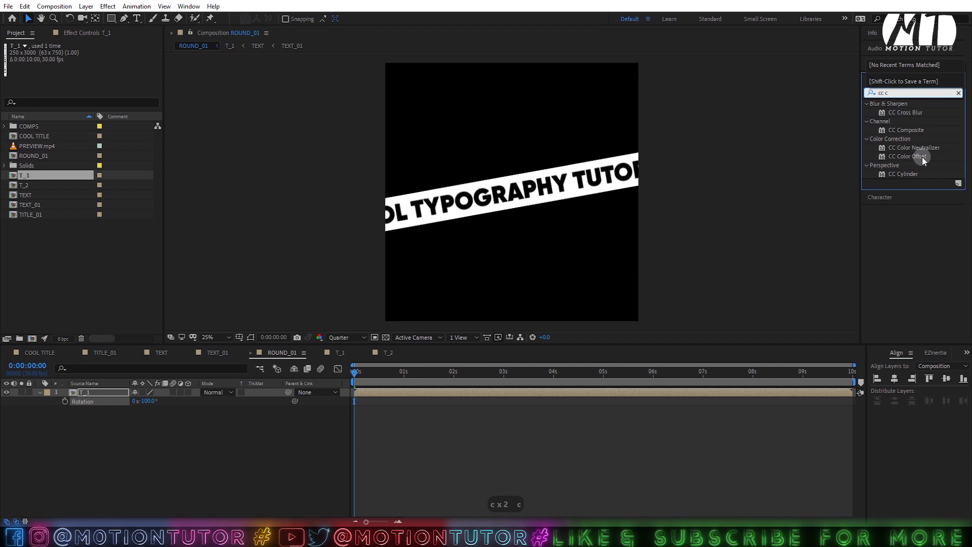
# Step: Apply CC Cylinder to T_1 and toggle its proper cylinder wrap off and back on
pyautogui.moveTo(903, 177); pyautogui.dragTo(472, 220)
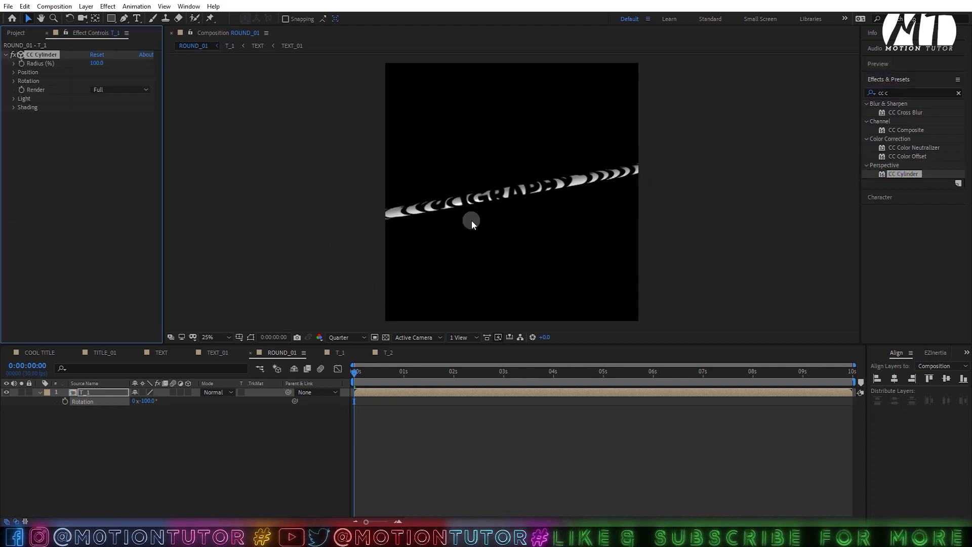
pyautogui.click(142, 391)
pyautogui.click(141, 392)
pyautogui.click(141, 393)
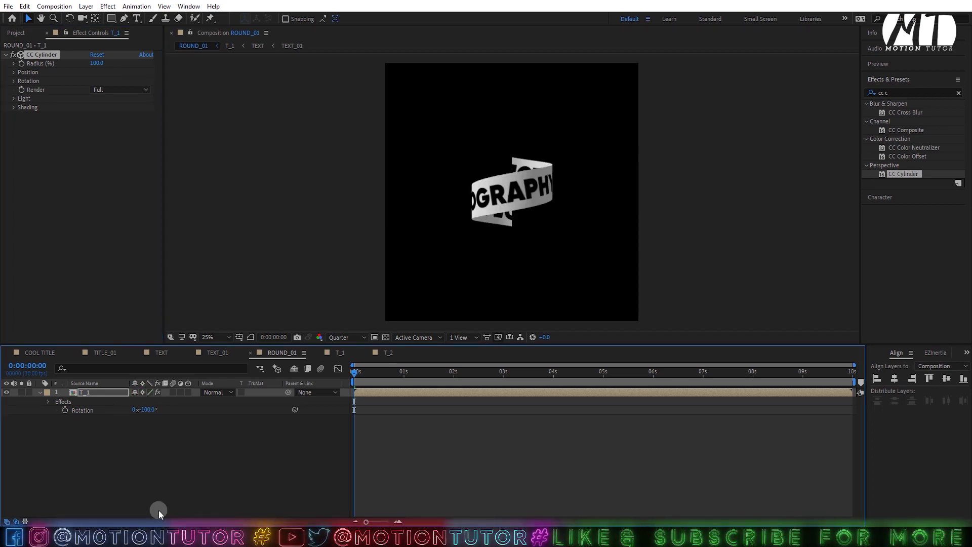
# Step: Set the T_1 CC Cylinder Position Z to -800
pyautogui.press('F4')
pyautogui.press('F4')
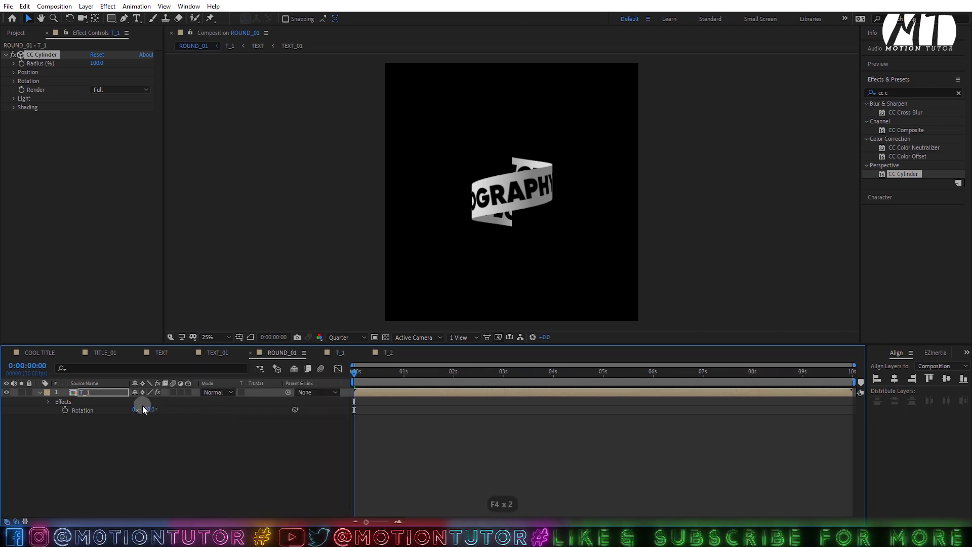
pyautogui.click(142, 393)
pyautogui.click(142, 392)
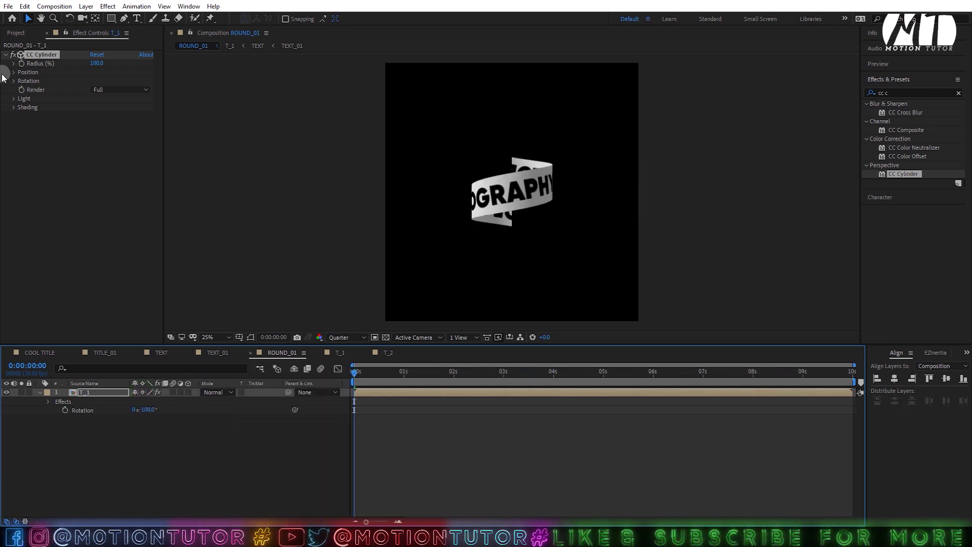
pyautogui.click(18, 72)
pyautogui.click(94, 99)
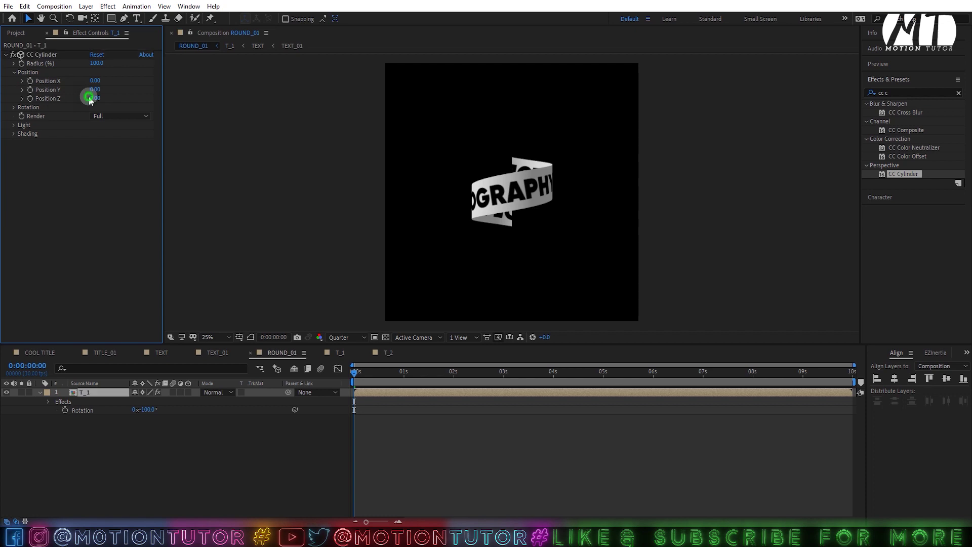
pyautogui.write('800')
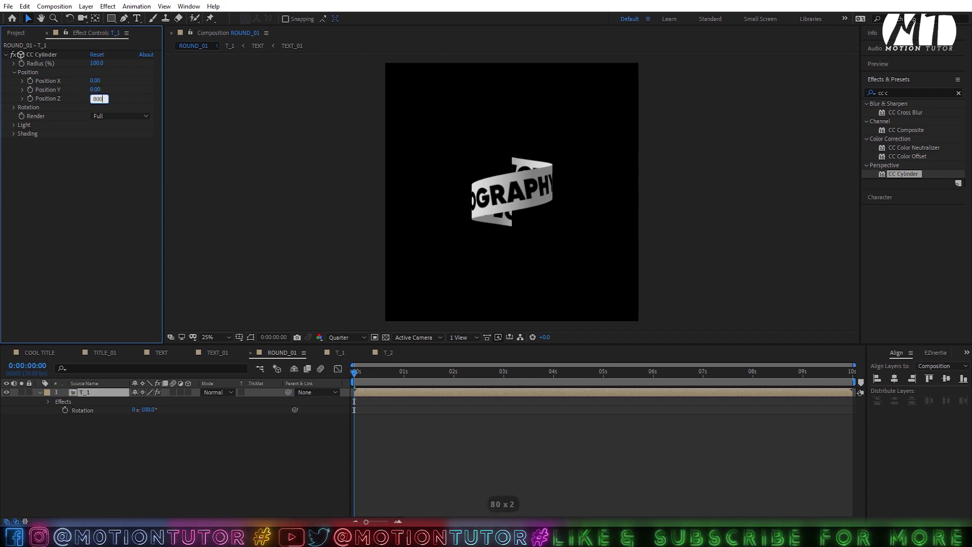
pyautogui.press('Return')
pyautogui.click(96, 98)
pyautogui.write('-800')
pyautogui.press('Return')
pyautogui.click(68, 183)
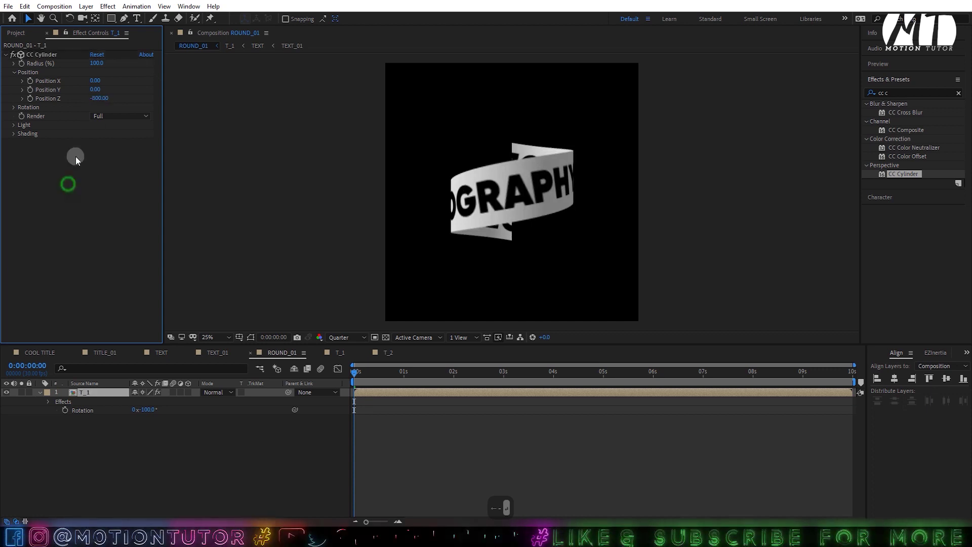
# Step: Rotate the cylinder to X -5°, Y 80° and Z 9°
pyautogui.click(14, 108)
pyautogui.moveTo(100, 117); pyautogui.dragTo(101, 124)
pyautogui.click(103, 116)
pyautogui.press('Return')
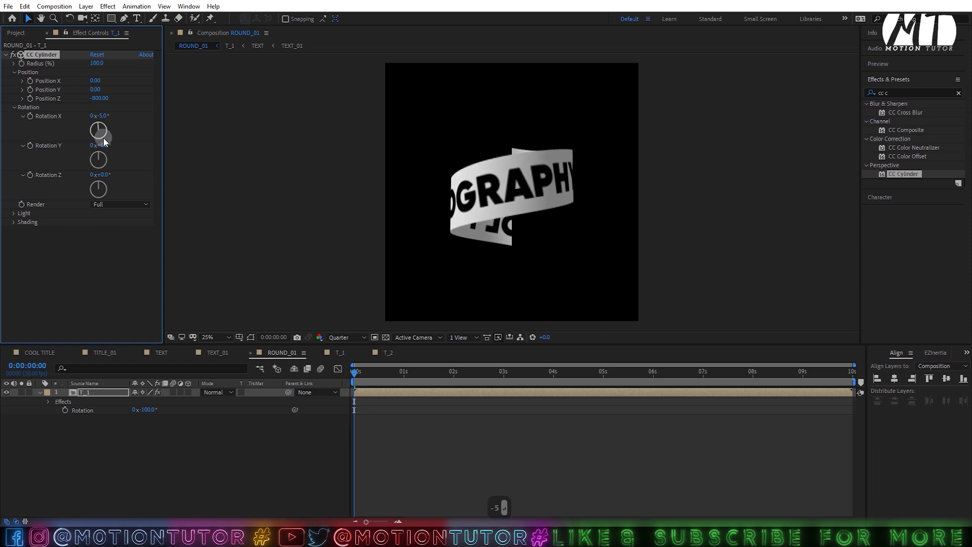
pyautogui.moveTo(103, 145)
pyautogui.mouseDown()
pyautogui.moveTo(172, 142)
pyautogui.moveTo(100, 145)
pyautogui.mouseUp()
pyautogui.click(104, 146)
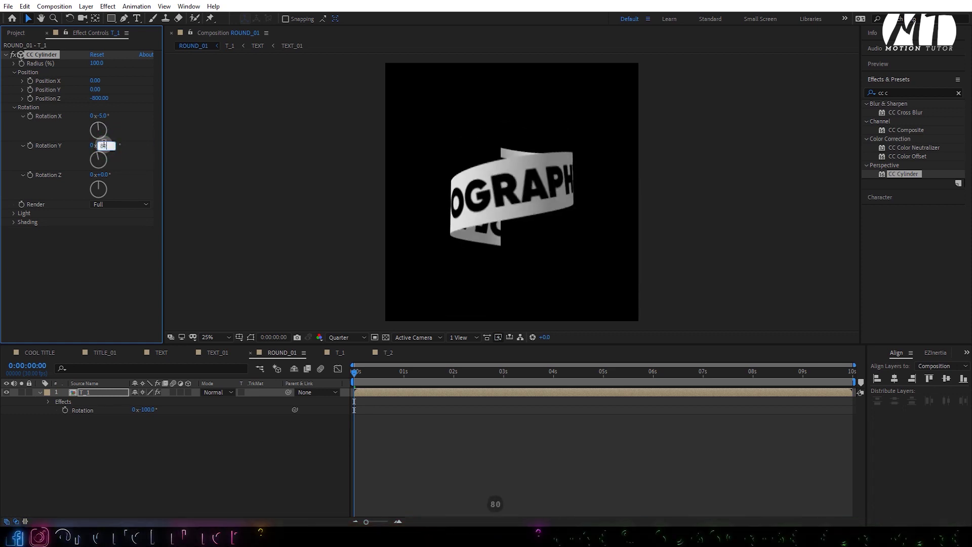
pyautogui.write('80')
pyautogui.press('Return')
pyautogui.click(103, 175)
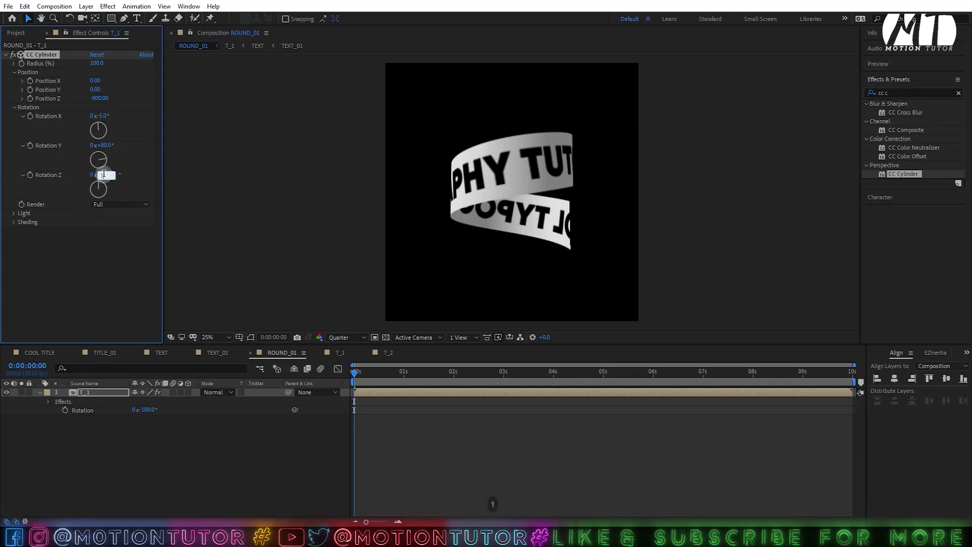
pyautogui.write('9')
pyautogui.press('Return')
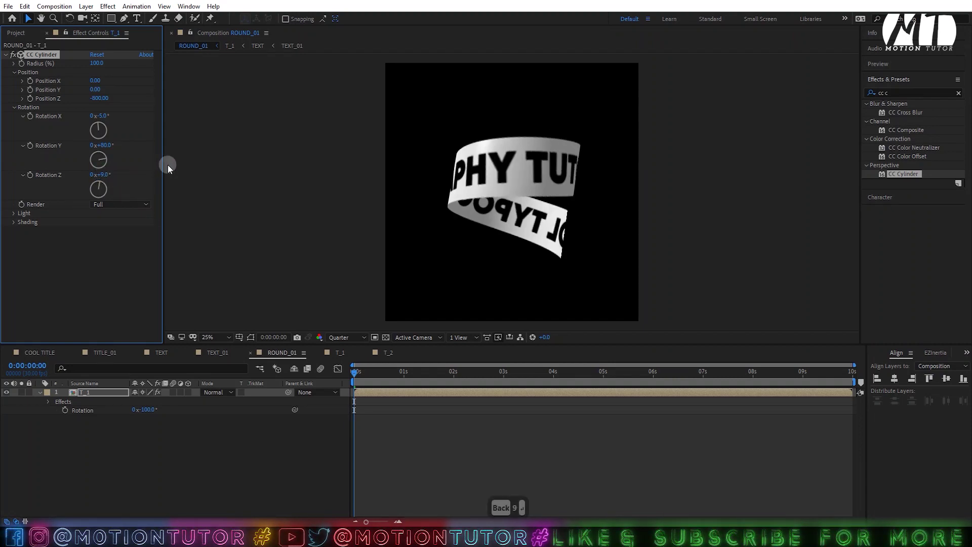
# Step: Set the cylinder's Render mode to Inside
pyautogui.click(90, 391)
pyautogui.click(104, 201)
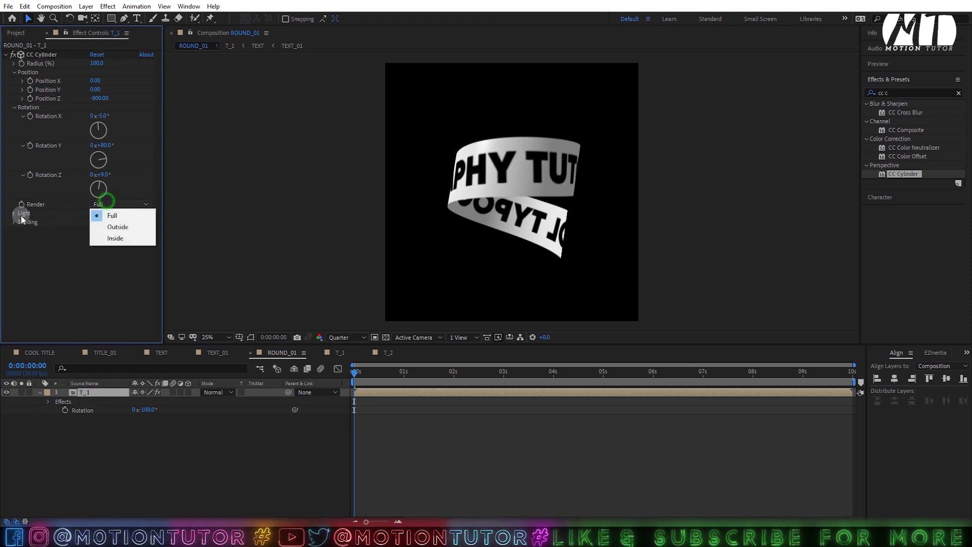
pyautogui.click(116, 238)
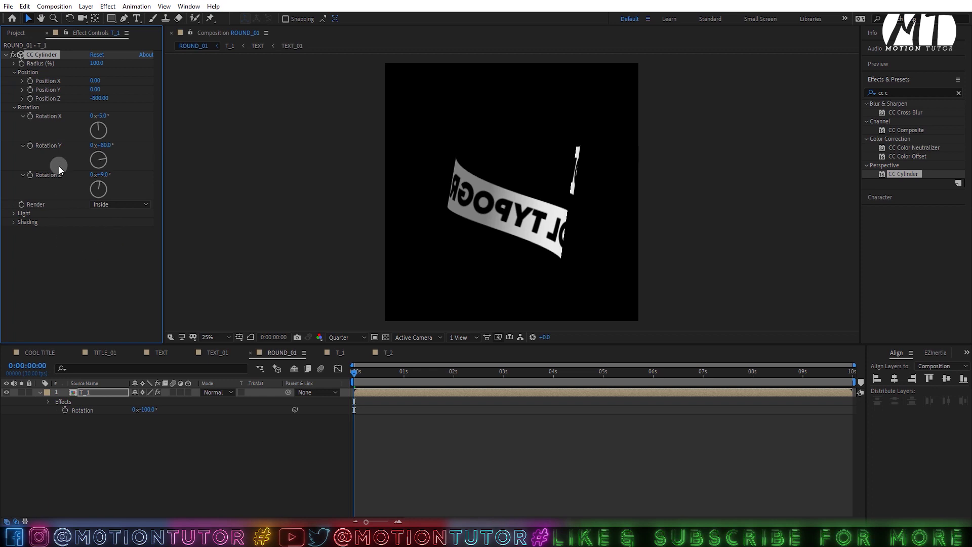
# Step: Duplicate the T_1 layer and replace the top copy's source with T_2
pyautogui.click(89, 393)
pyautogui.hotkey('ctrl', 'd')
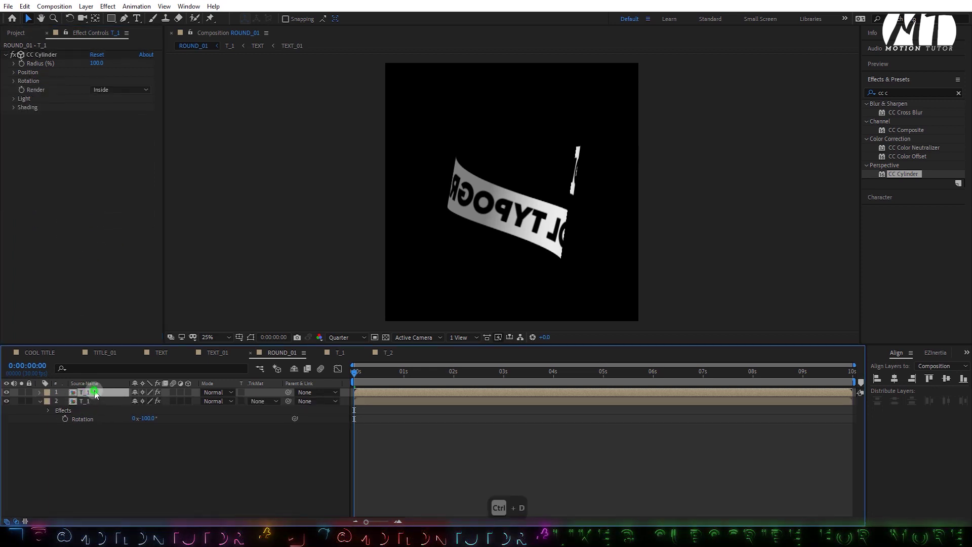
pyautogui.click(11, 35)
pyautogui.click(81, 392)
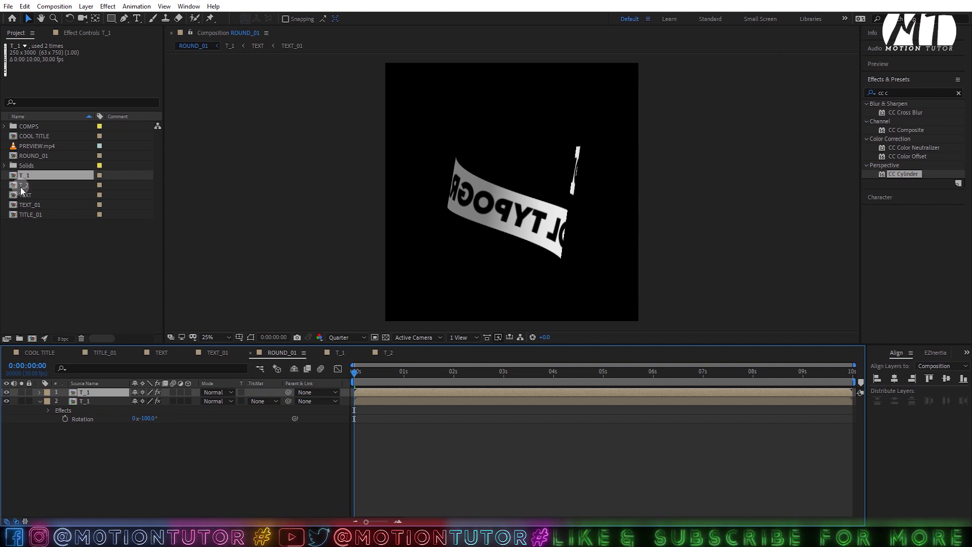
pyautogui.moveTo(21, 187); pyautogui.dragTo(50, 333)
pyautogui.moveTo(27, 188); pyautogui.dragTo(83, 395)
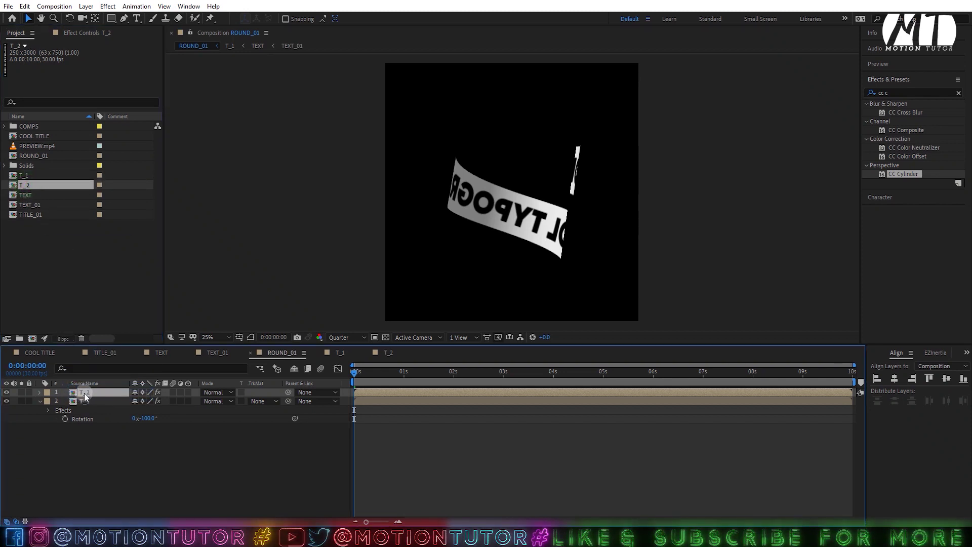
# Step: Render the T_2 cylinder Outside, go to 2:11, and show the transparency grid
pyautogui.click(84, 33)
pyautogui.click(106, 90)
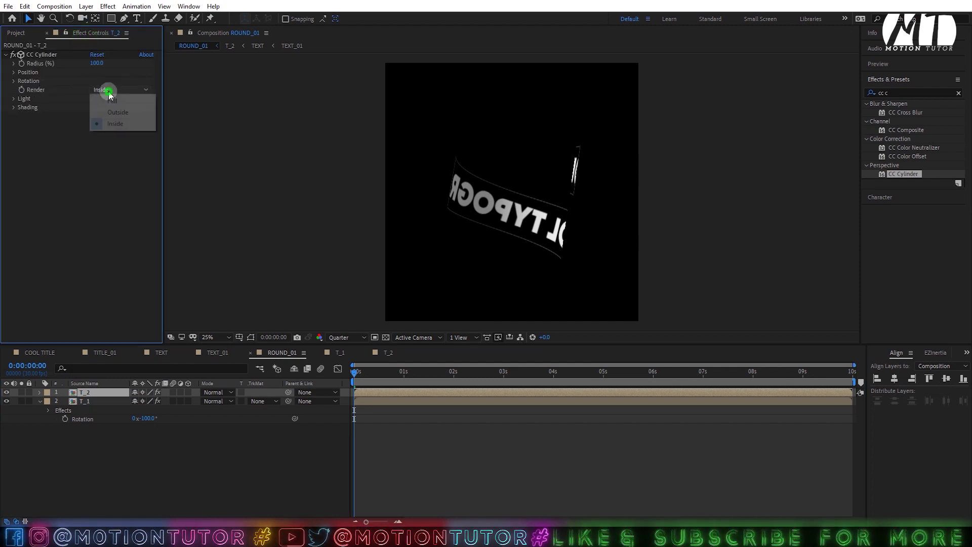
pyautogui.click(120, 113)
pyautogui.moveTo(377, 372); pyautogui.dragTo(472, 372)
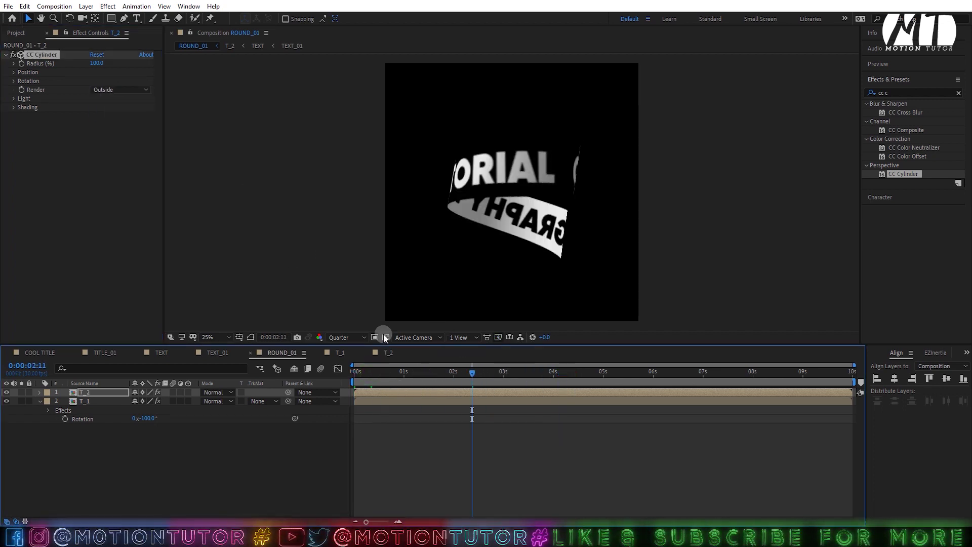
pyautogui.click(385, 337)
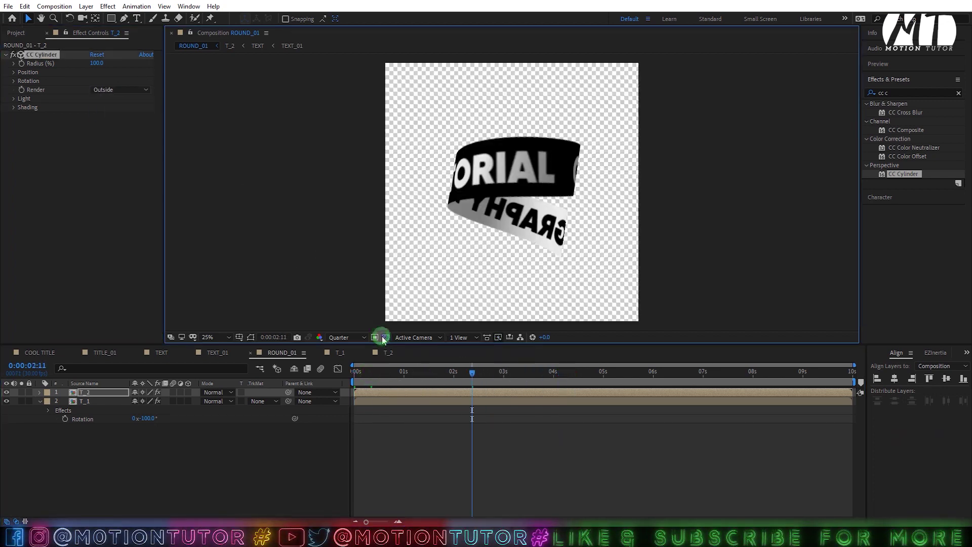
pyautogui.click(898, 93)
# Step: Apply the Drop Shadow effect to the T_2 layer
pyautogui.write('drop')
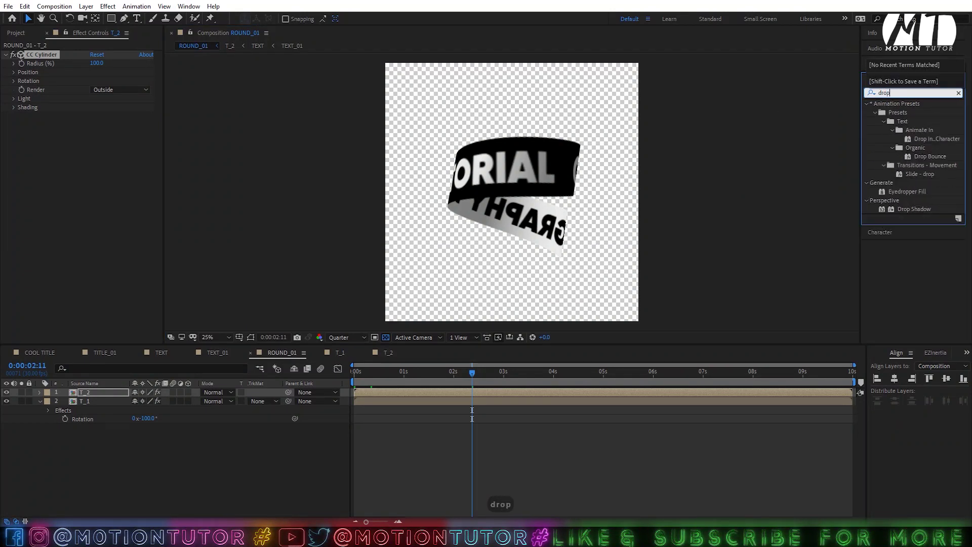
pyautogui.click(914, 208)
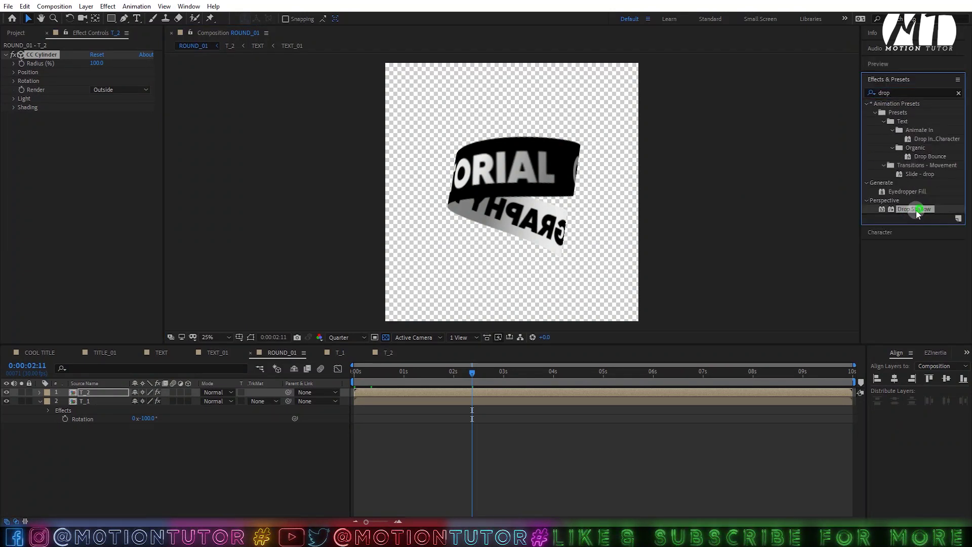
pyautogui.click(4, 151)
pyautogui.moveTo(646, 103); pyautogui.dragTo(32, 159)
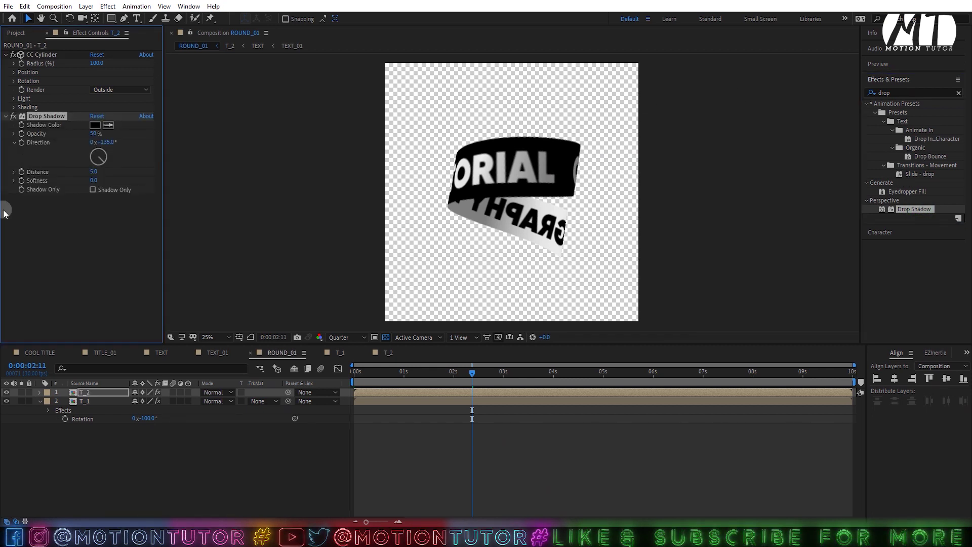
# Step: Set the drop shadow's Softness to 200, Distance to 0 and Opacity to 40%
pyautogui.click(94, 180)
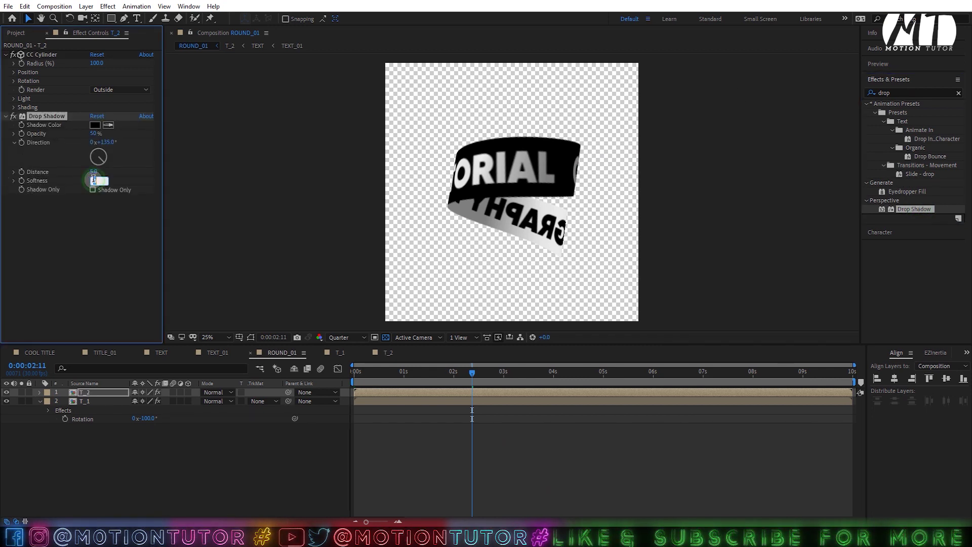
pyautogui.write('20')
pyautogui.press('Return')
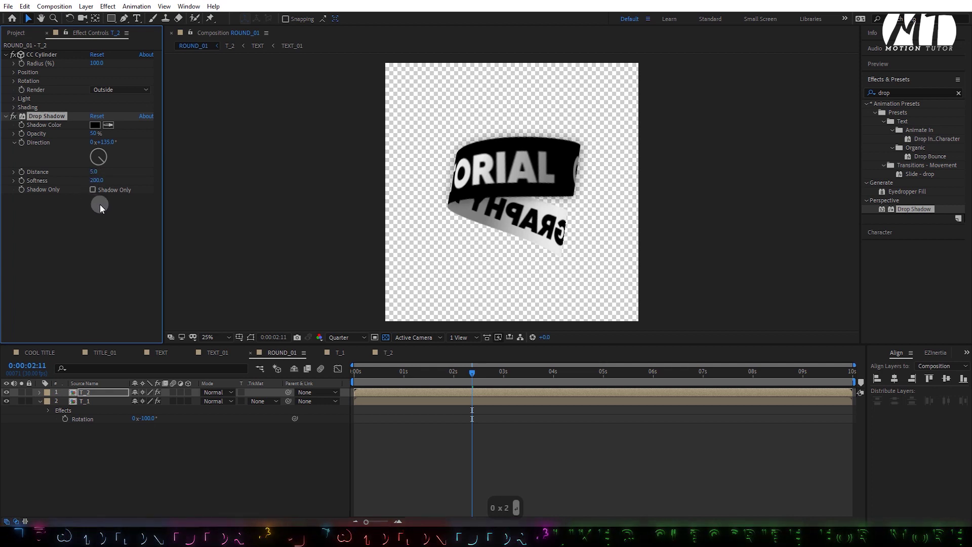
pyautogui.click(93, 171)
pyautogui.write('0')
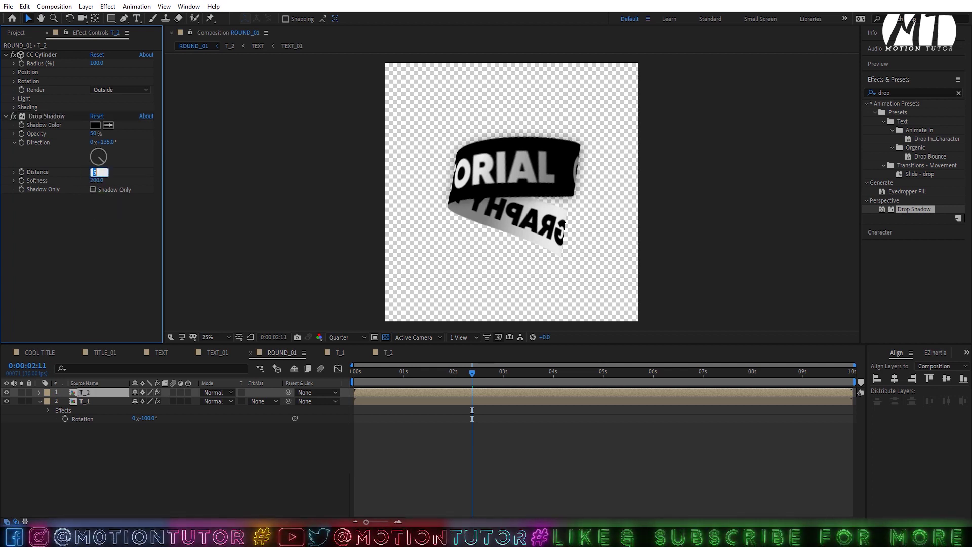
pyautogui.press('Return')
pyautogui.click(95, 134)
pyautogui.press('Return')
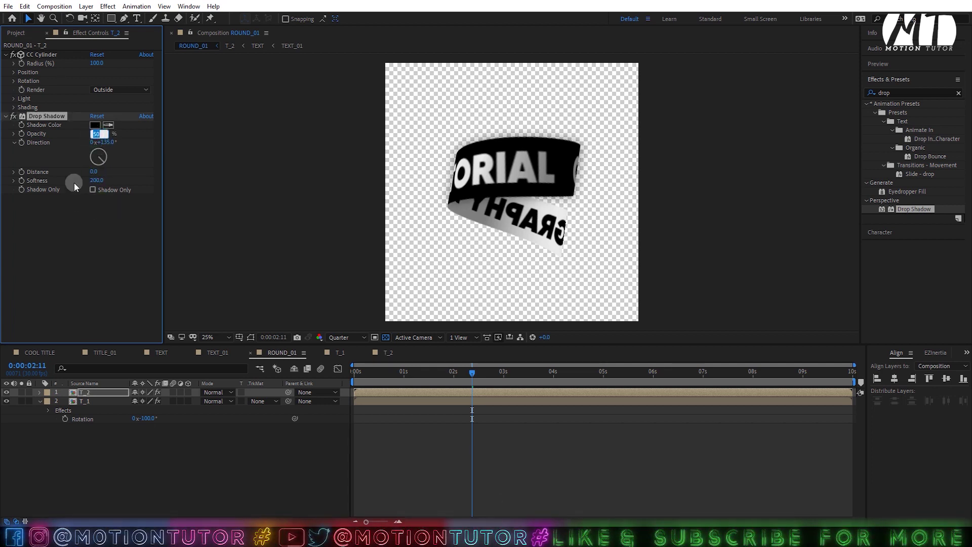
pyautogui.click(96, 134)
pyautogui.moveTo(96, 134); pyautogui.dragTo(87, 134)
pyautogui.click(98, 233)
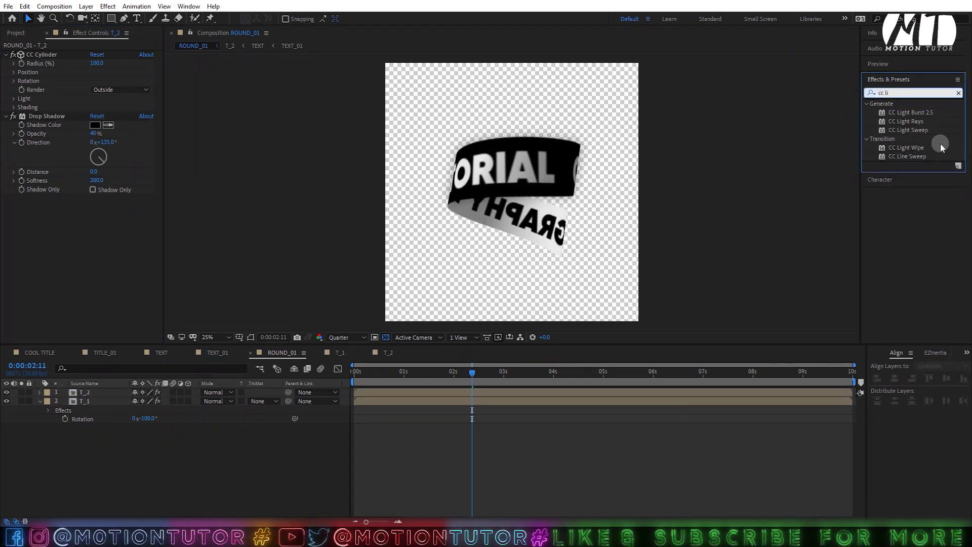
# Step: Apply CC Light Sweep to T_2 with direction 0, a wider sweep and intensity 10
pyautogui.click(940, 143)
pyautogui.moveTo(907, 130)
pyautogui.mouseDown()
pyautogui.moveTo(64, 291)
pyautogui.moveTo(92, 254)
pyautogui.mouseUp()
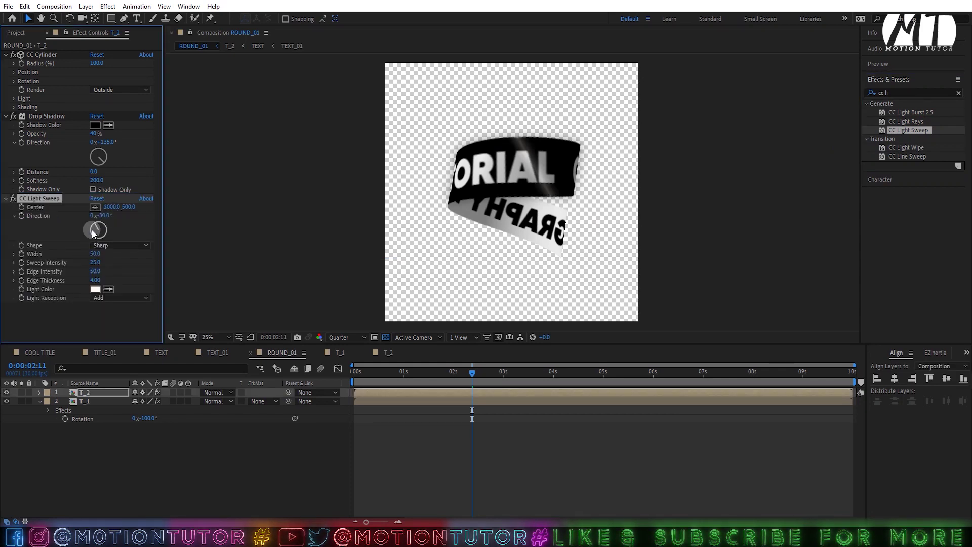
pyautogui.write('0')
pyautogui.press('Return')
pyautogui.moveTo(104, 255); pyautogui.dragTo(314, 240)
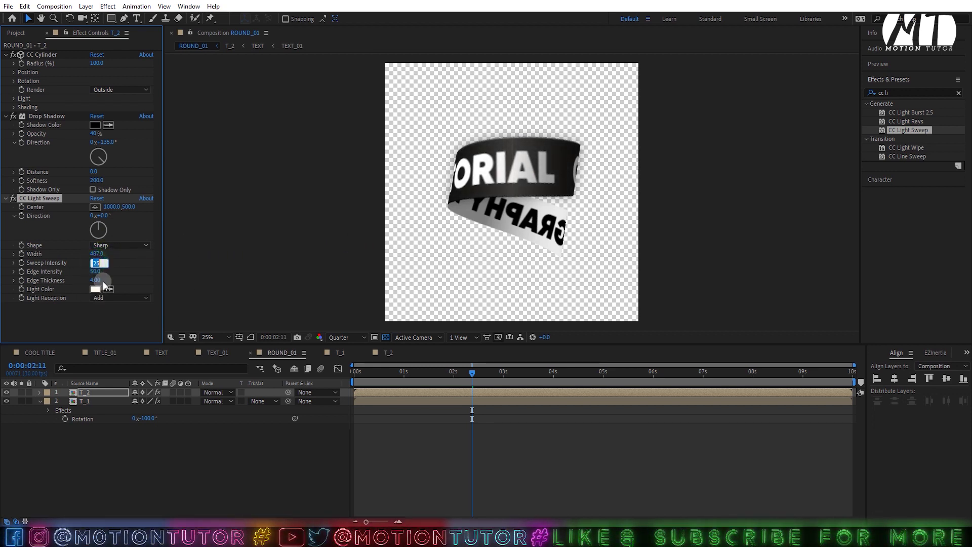
pyautogui.press('Return')
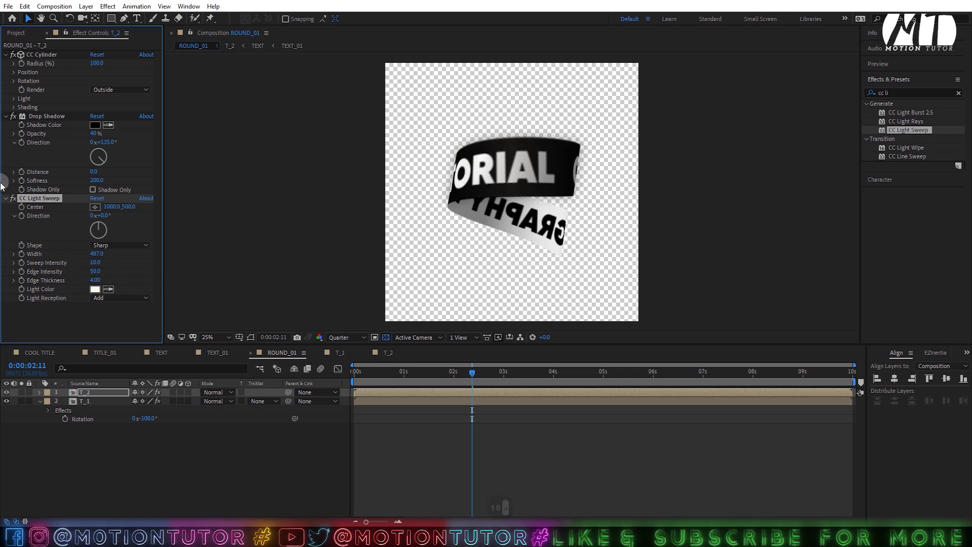
# Step: Preview at Full resolution, compare the sweep on and off, and save
pyautogui.scroll(2, 514, 112)
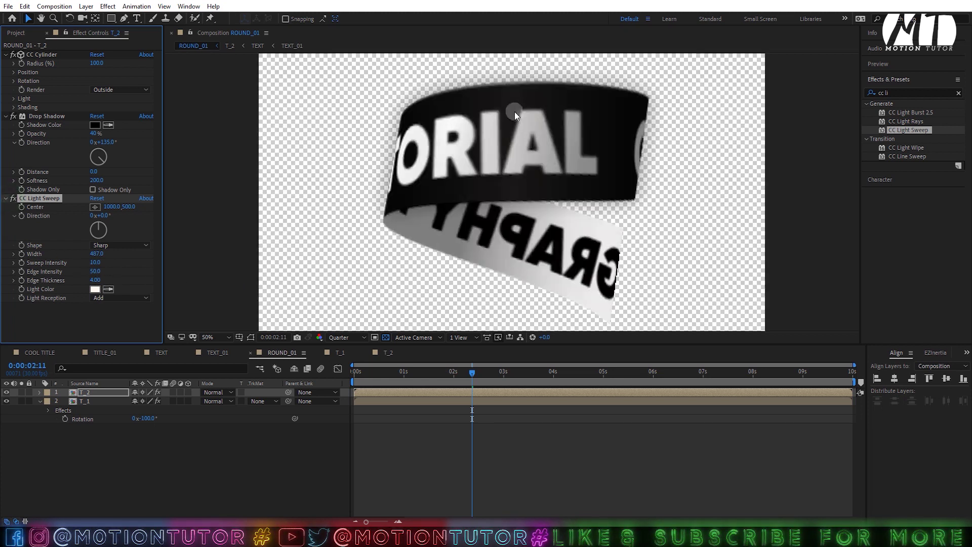
pyautogui.click(385, 337)
pyautogui.click(341, 361)
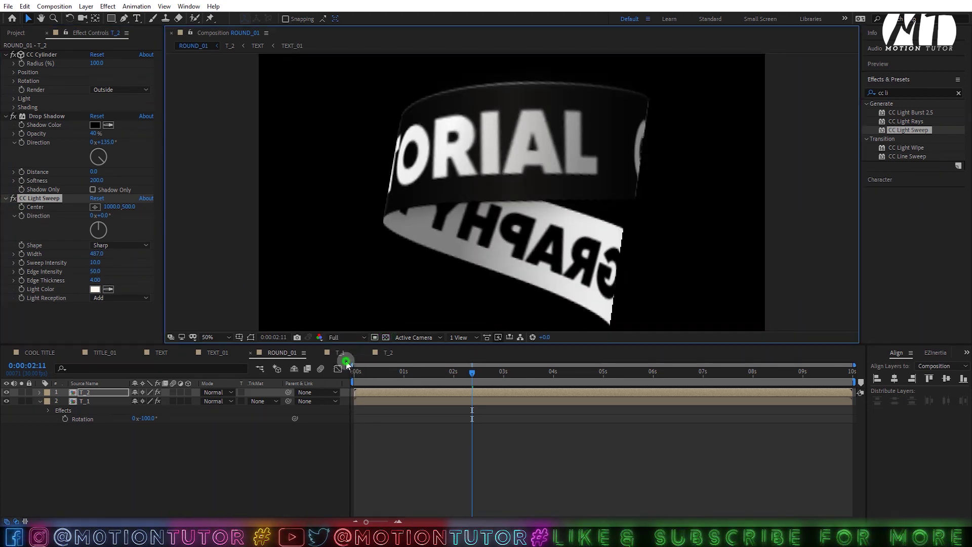
pyautogui.press(',')
pyautogui.click(94, 216)
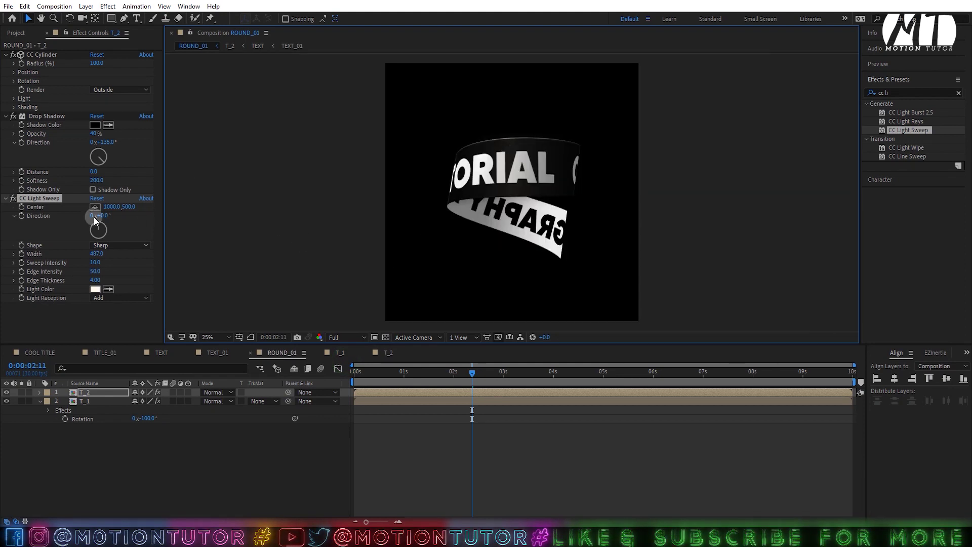
pyautogui.click(13, 198)
pyautogui.click(14, 199)
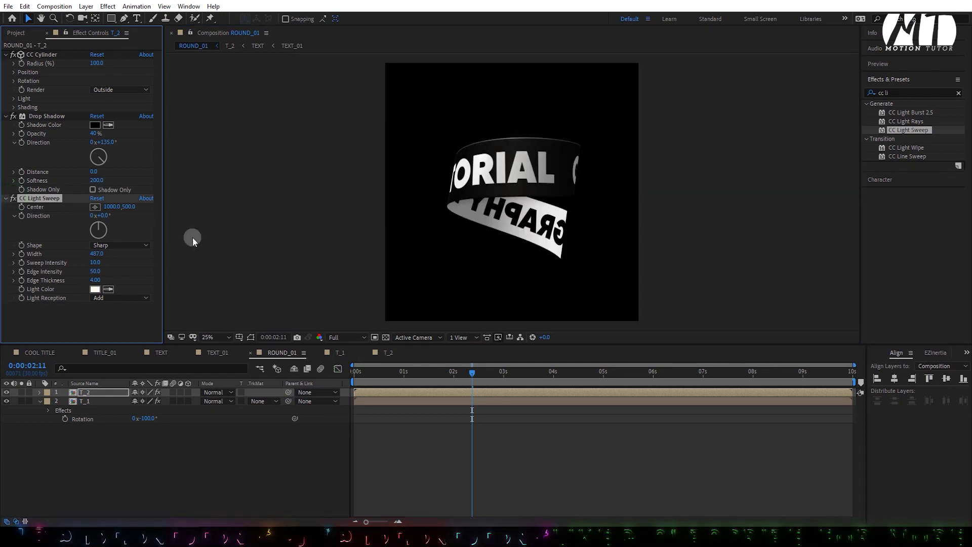
pyautogui.click(386, 337)
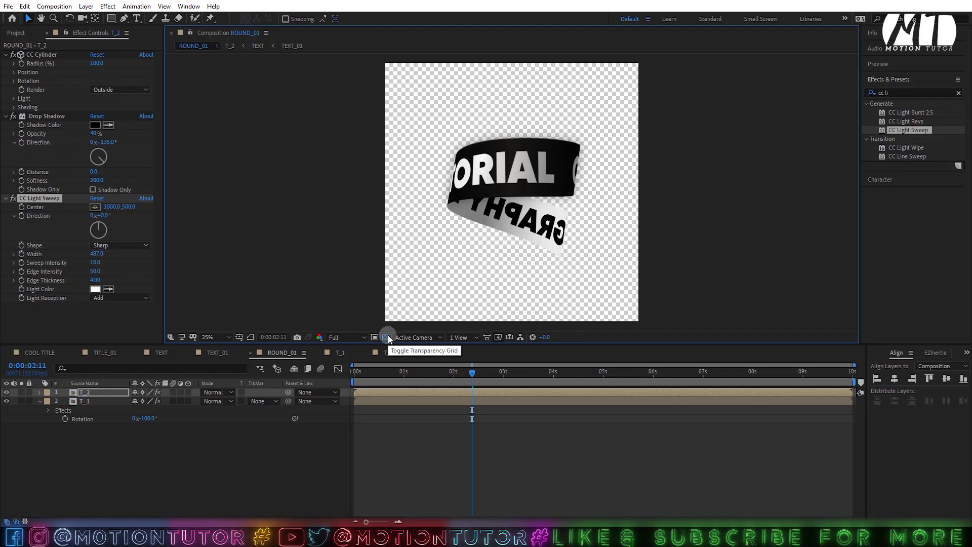
pyautogui.click(387, 336)
pyautogui.hotkey('ctrl', 's')
# Step: Set the light sweep's Edge Intensity to 35, save, and open TITLE_01
pyautogui.click(97, 239)
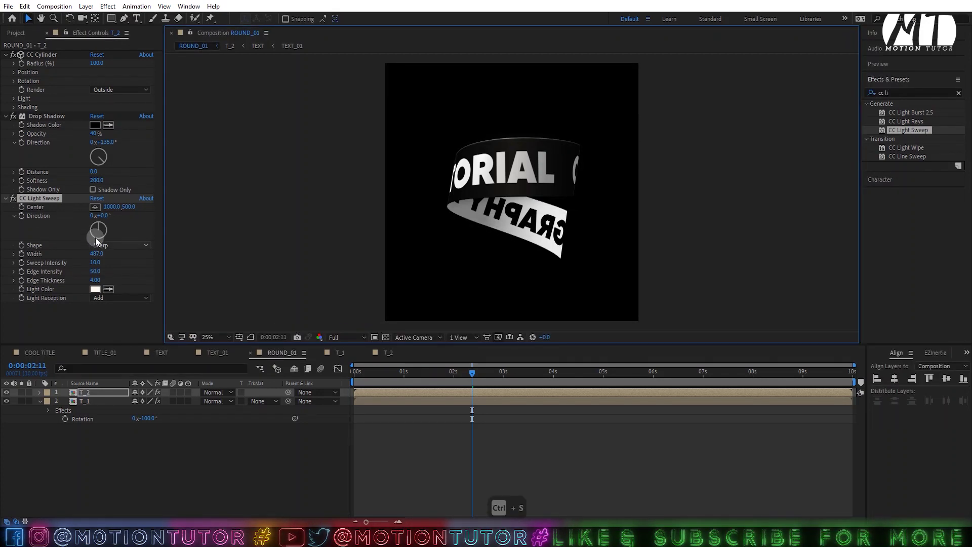
pyautogui.click(96, 271)
pyautogui.moveTo(95, 271); pyautogui.dragTo(61, 296)
pyautogui.click(95, 271)
pyautogui.hotkey('ctrl', 's')
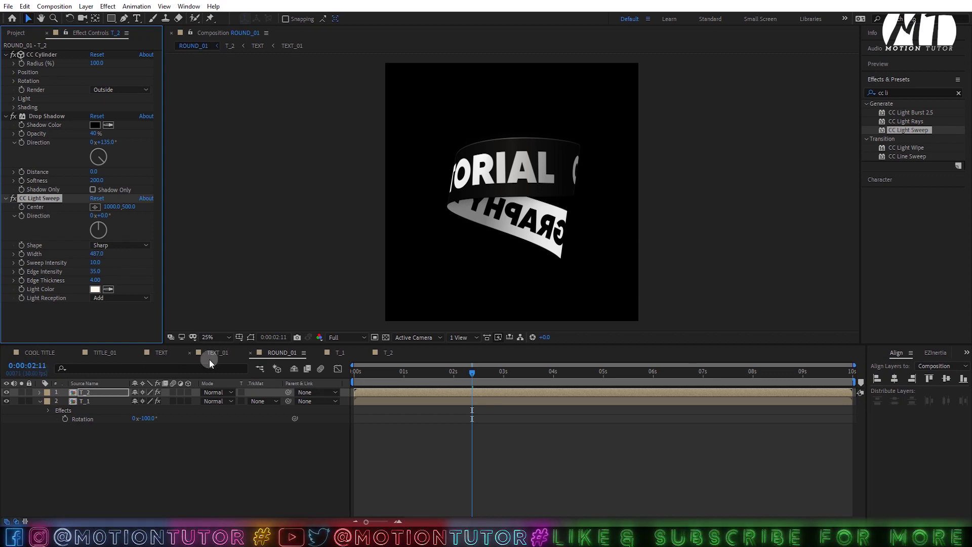
pyautogui.click(105, 353)
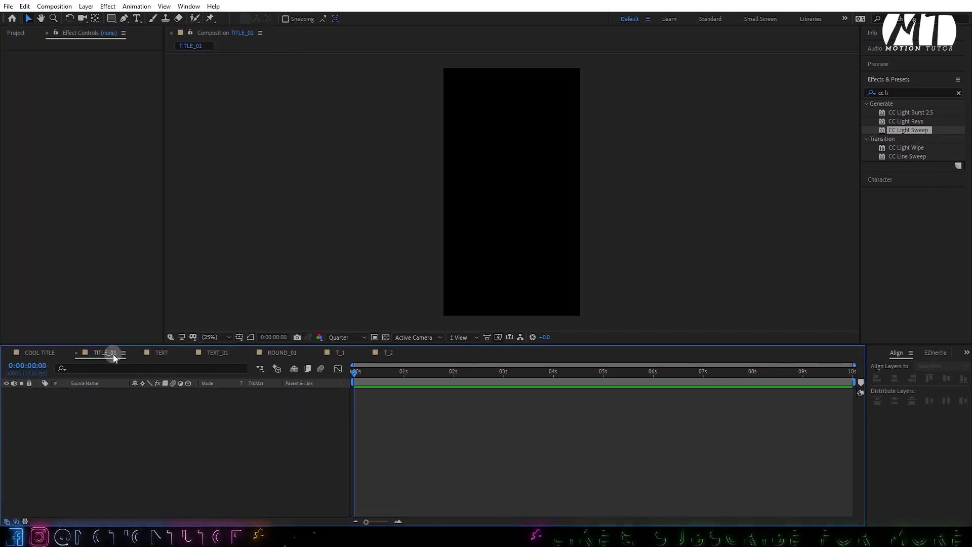
# Step: Add ROUND_01 as a layer in TITLE_01 scaled to 70%
pyautogui.click(12, 33)
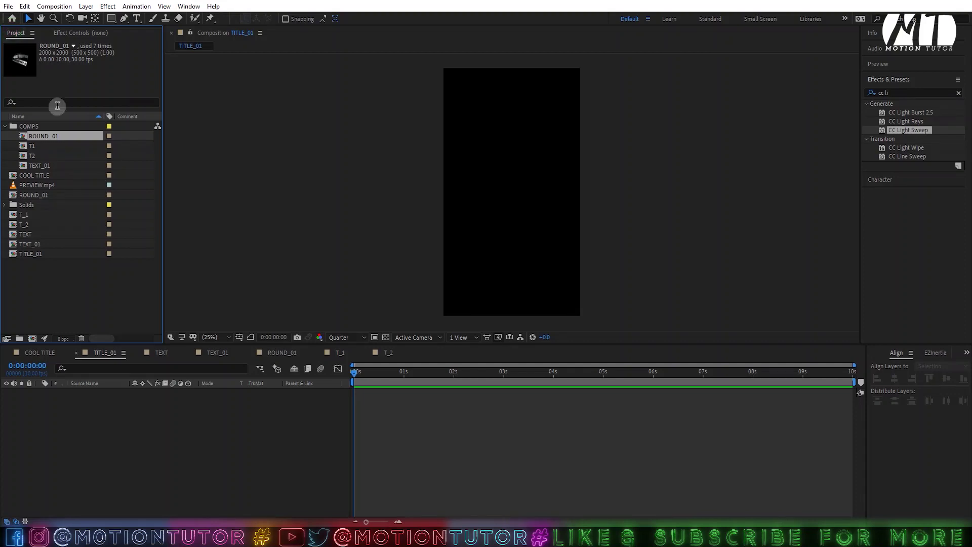
pyautogui.click(5, 126)
pyautogui.click(18, 184)
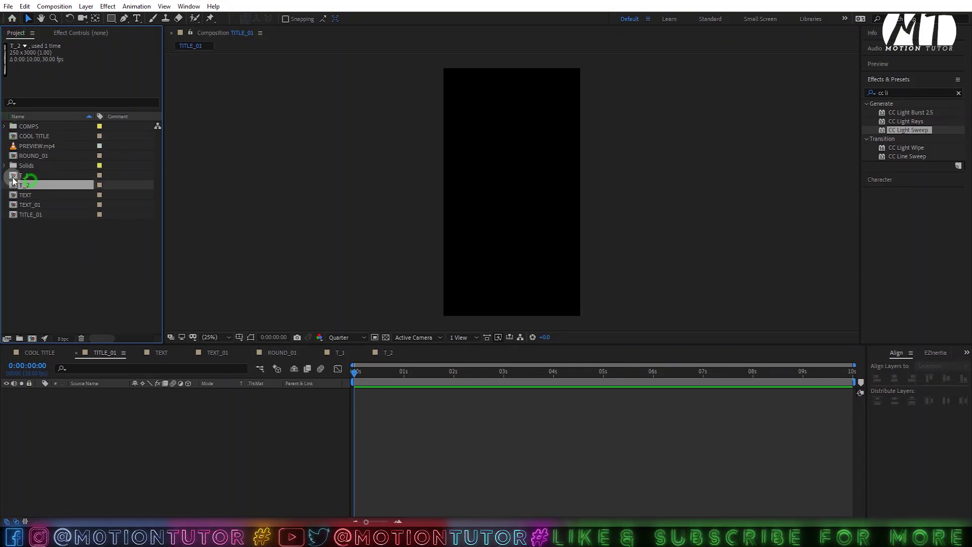
pyautogui.click(33, 158)
pyautogui.moveTo(228, 436); pyautogui.dragTo(222, 430)
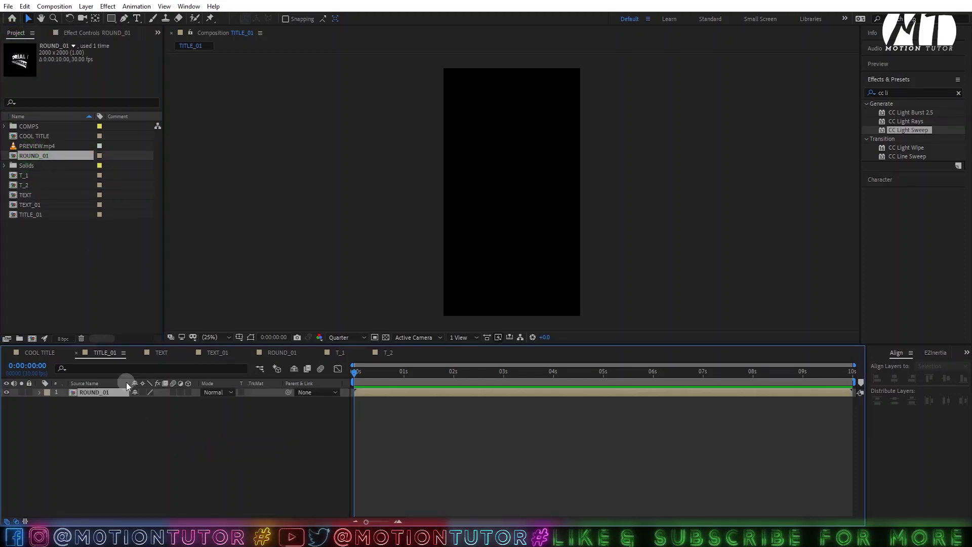
pyautogui.moveTo(148, 401); pyautogui.dragTo(133, 401)
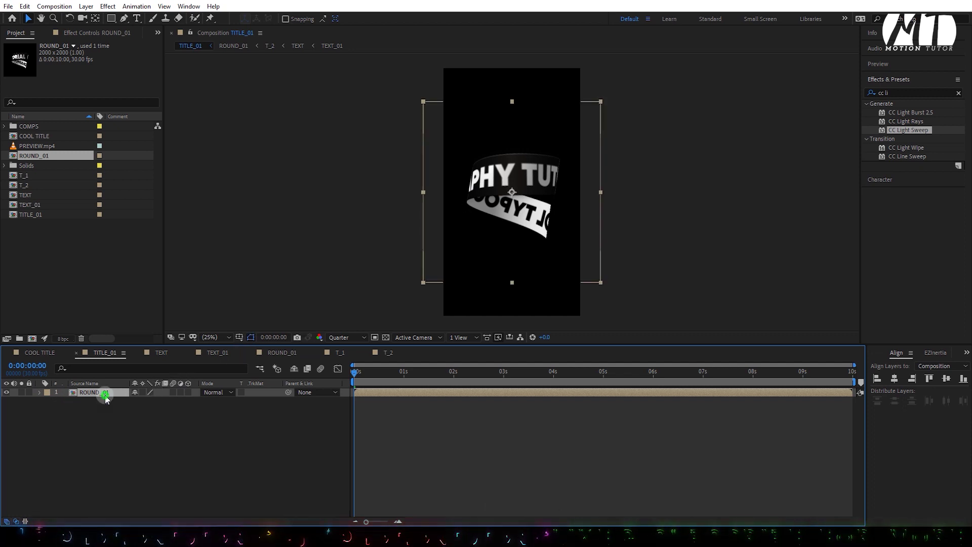
# Step: Duplicate the ring into six copies stacked vertically down the frame
pyautogui.hotkey('ctrl', 'd')
pyautogui.moveTo(518, 173); pyautogui.dragTo(543, 306)
pyautogui.hotkey('ctrl', 'd')
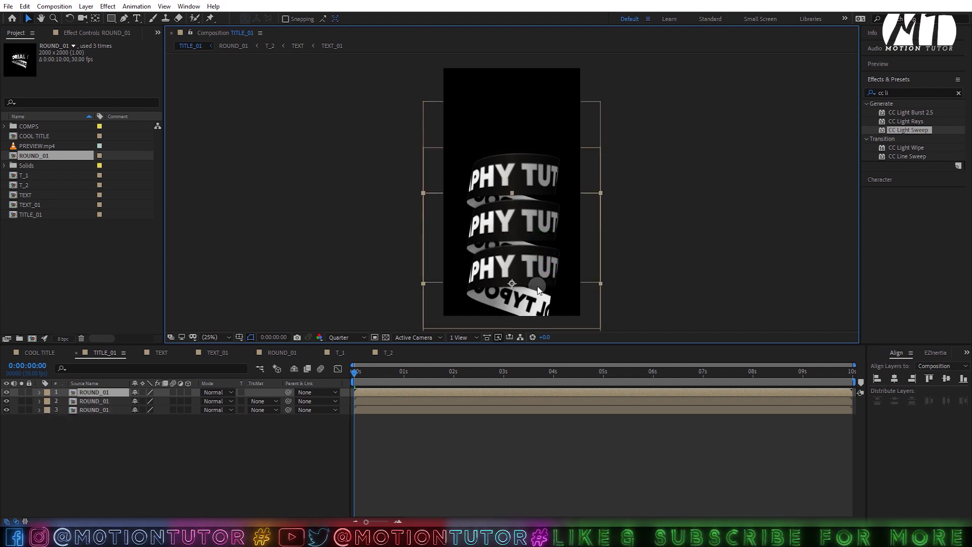
pyautogui.moveTo(611, 126); pyautogui.dragTo(482, 252)
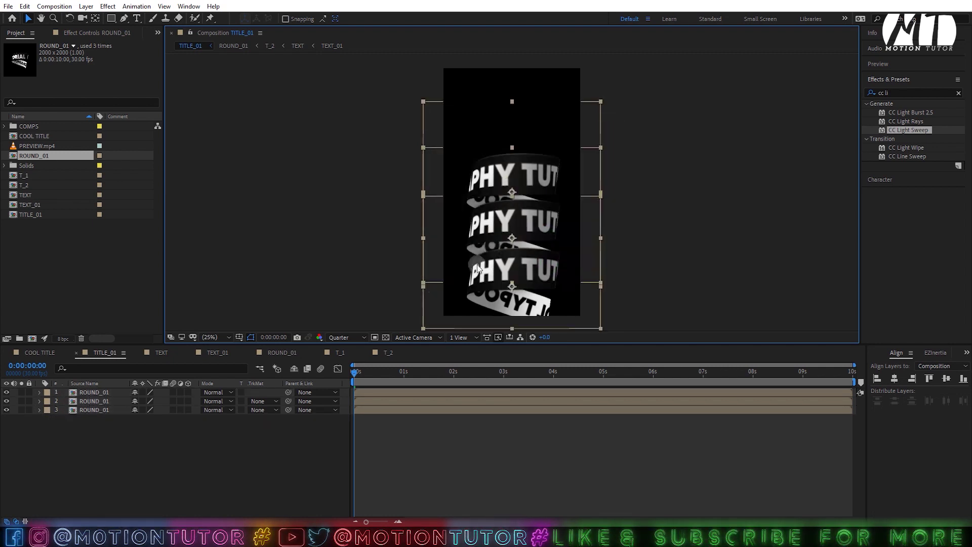
pyautogui.moveTo(546, 207); pyautogui.dragTo(551, 116)
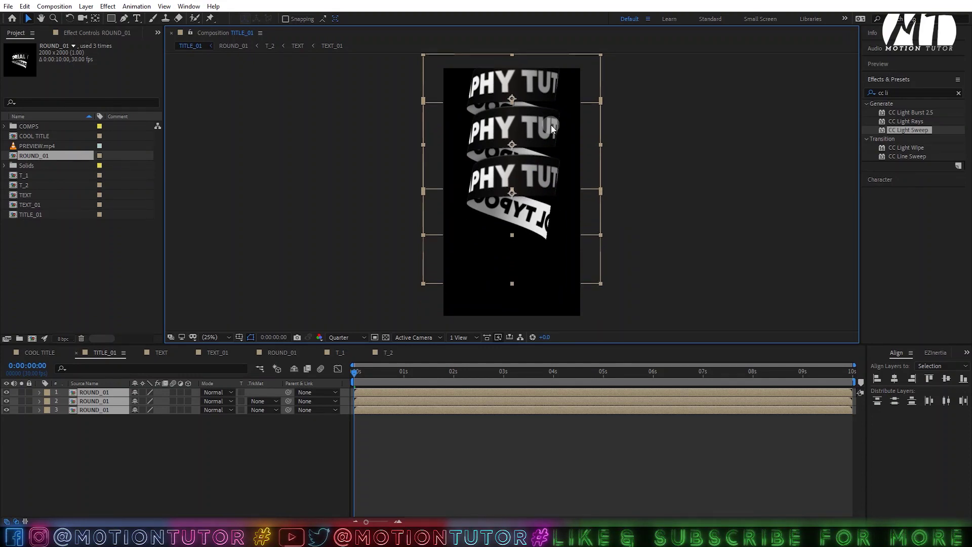
pyautogui.hotkey('ctrl', 'd')
pyautogui.moveTo(503, 198); pyautogui.dragTo(503, 319)
pyautogui.moveTo(98, 430); pyautogui.dragTo(63, 411)
pyautogui.moveTo(508, 230); pyautogui.dragTo(508, 204)
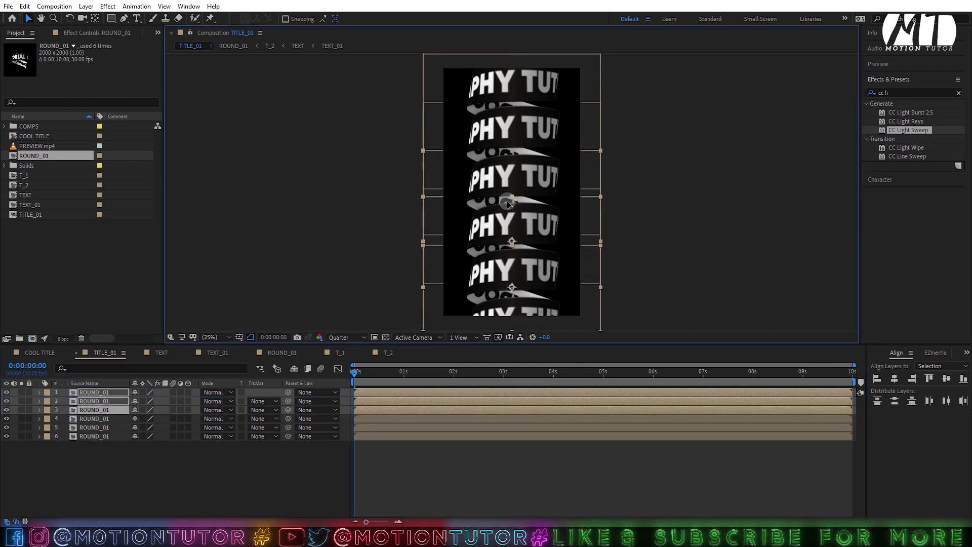
# Step: Centre the six-ring stack, save, check it at 0:00:02:12, and reopen ROUND_01
pyautogui.moveTo(649, 86); pyautogui.dragTo(396, 335)
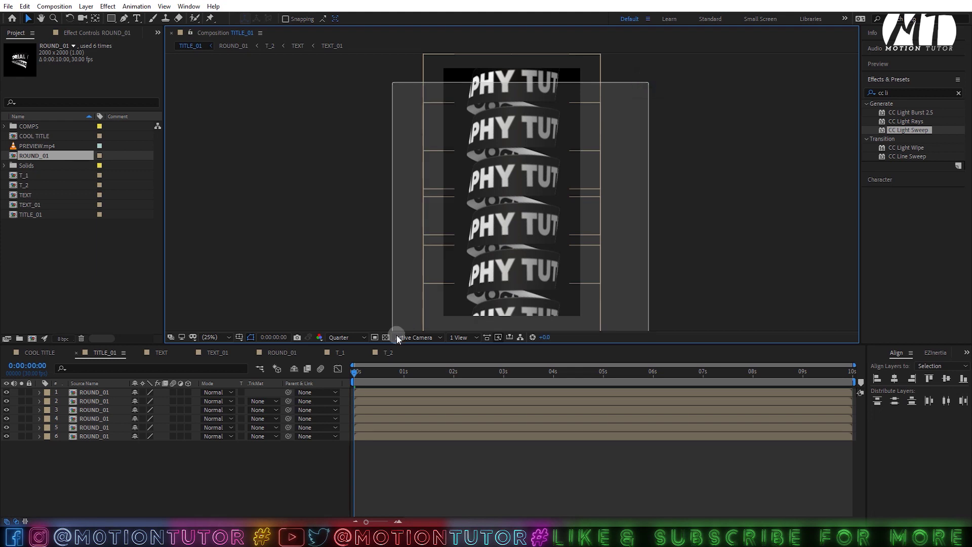
pyautogui.press(',')
pyautogui.moveTo(533, 213); pyautogui.dragTo(533, 235)
pyautogui.click(157, 465)
pyautogui.hotkey('ctrl', 's')
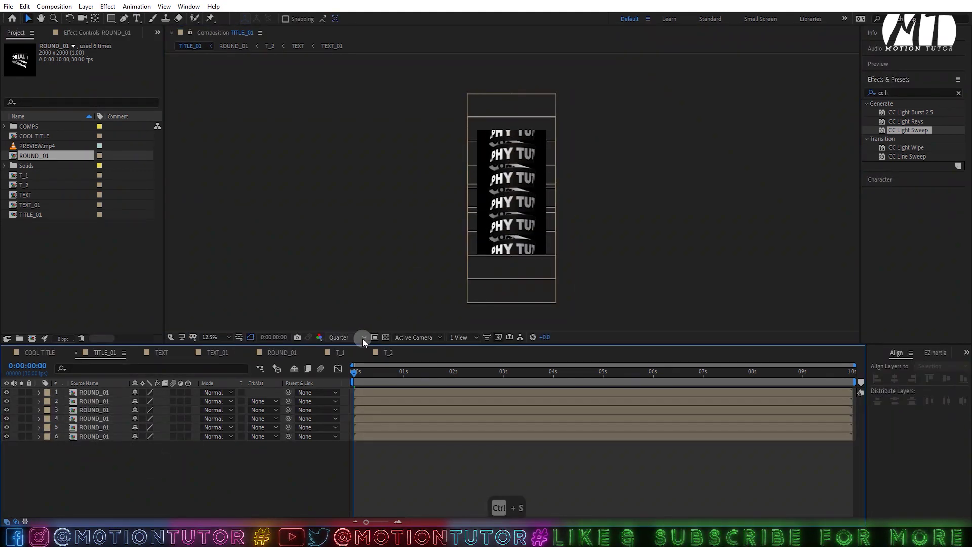
pyautogui.click(217, 332)
pyautogui.click(233, 162)
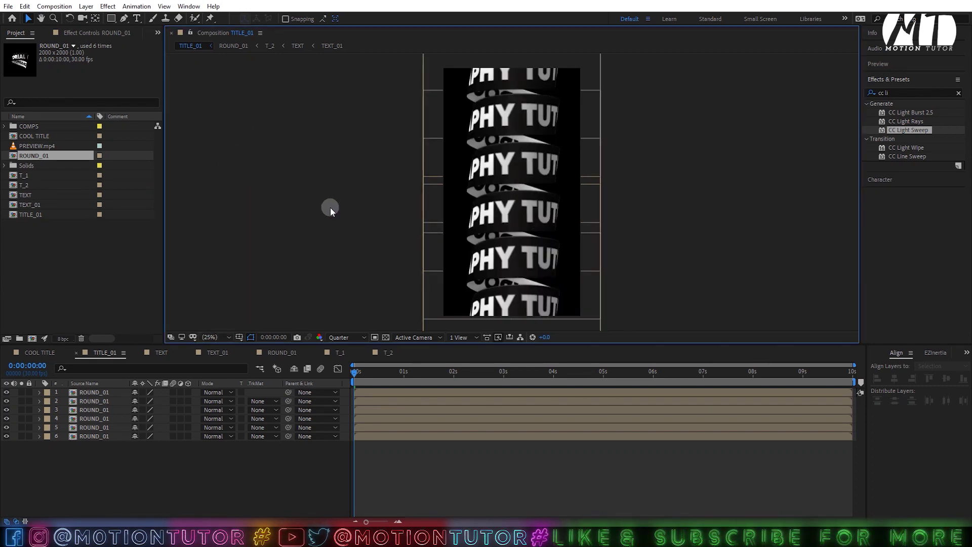
pyautogui.moveTo(390, 381); pyautogui.dragTo(473, 375)
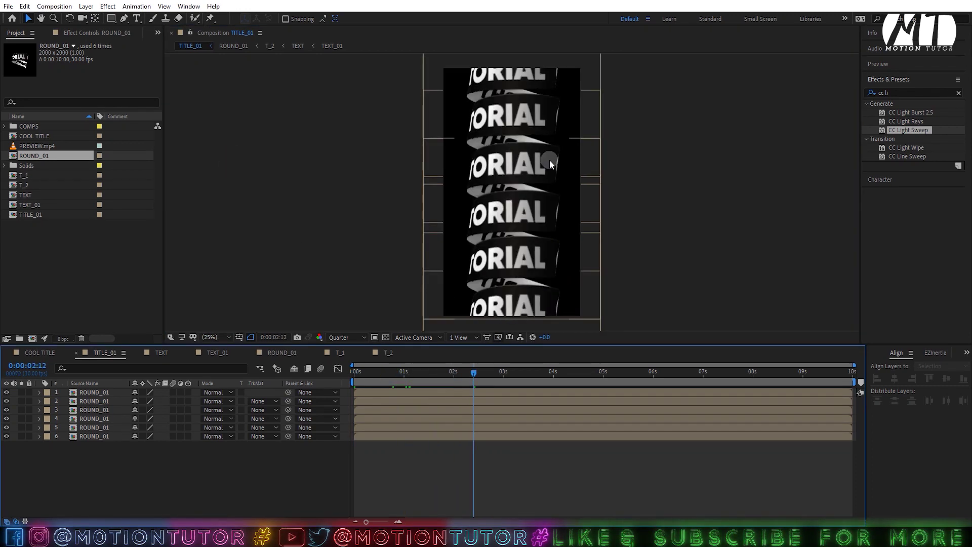
pyautogui.click(273, 352)
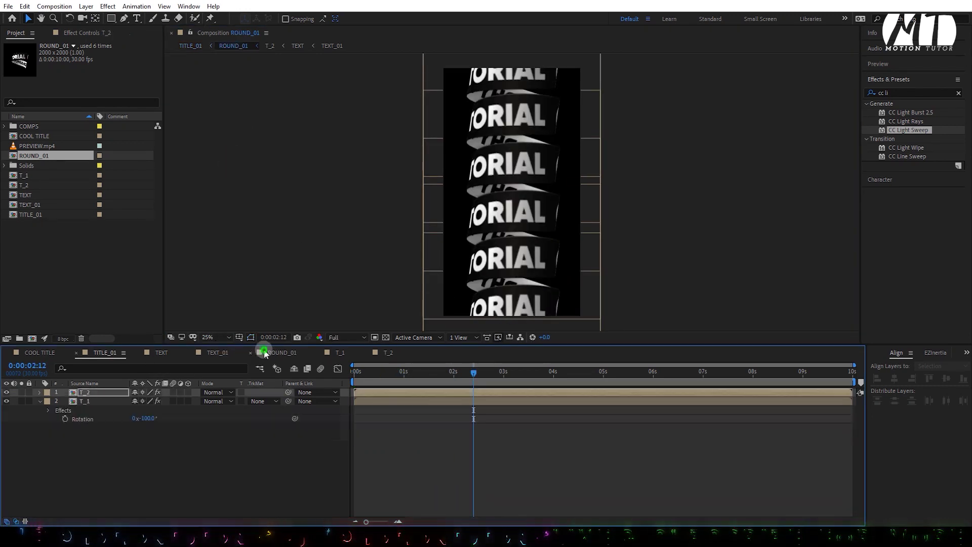
# Step: Set T_1's CC Cylinder Position Z to -500
pyautogui.click(41, 401)
pyautogui.click(50, 401)
pyautogui.click(76, 33)
pyautogui.scroll(-3, 475, 174)
pyautogui.scroll(3, 465, 175)
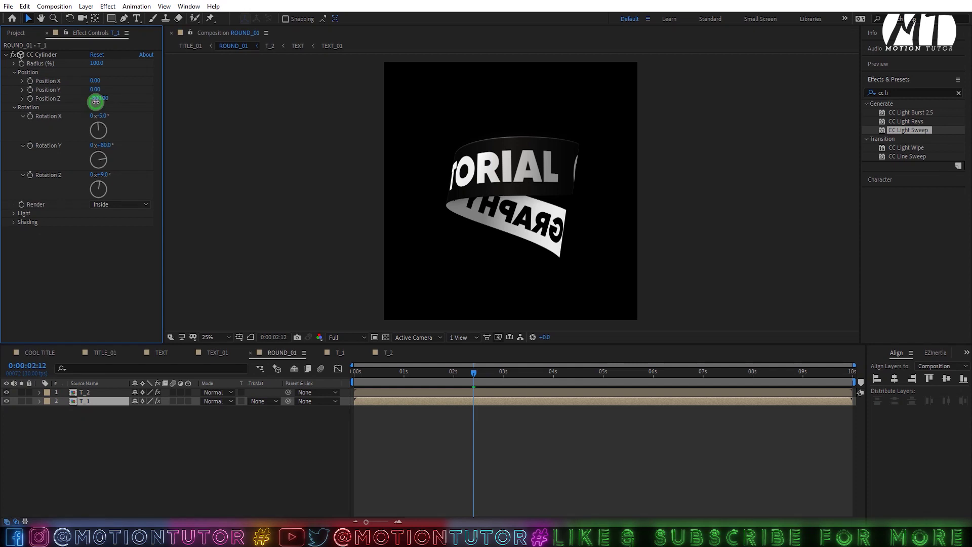
pyautogui.write('-')
pyautogui.press('Return')
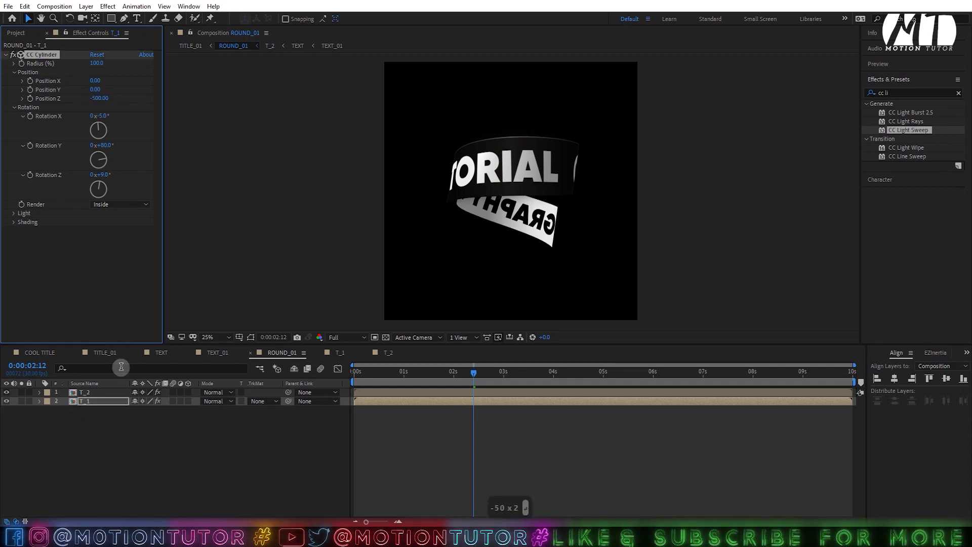
# Step: Set T_2's CC Cylinder Position Z to -500 and return to TITLE_01
pyautogui.click(104, 392)
pyautogui.click(14, 72)
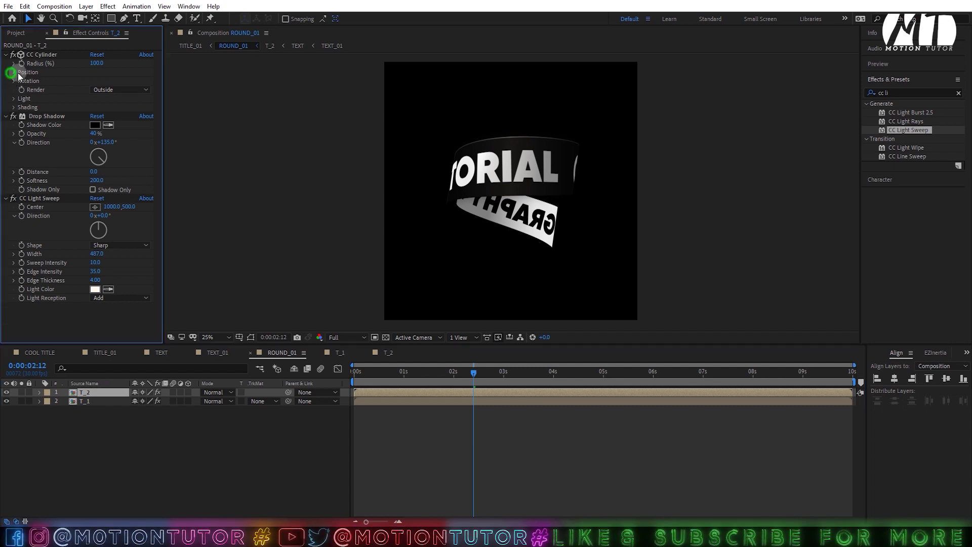
pyautogui.press('Return')
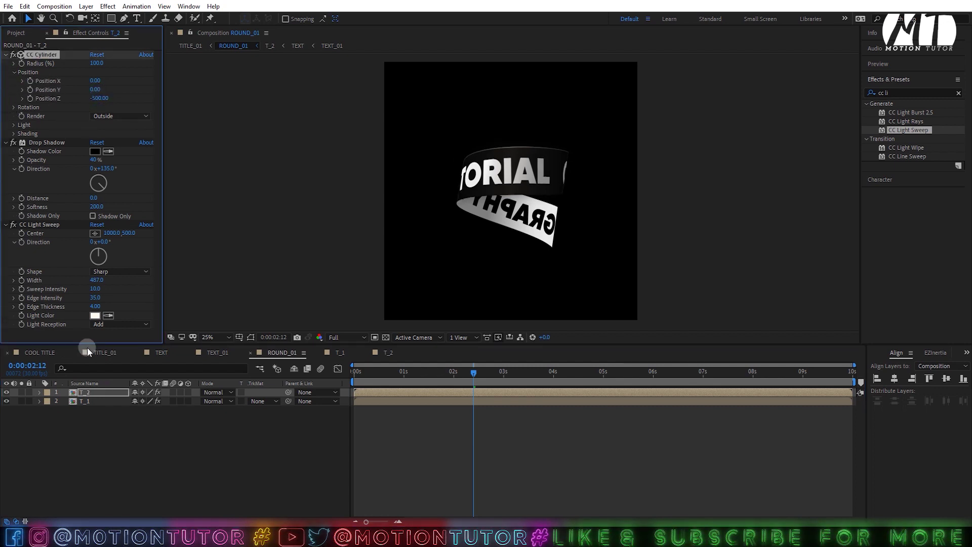
pyautogui.click(102, 352)
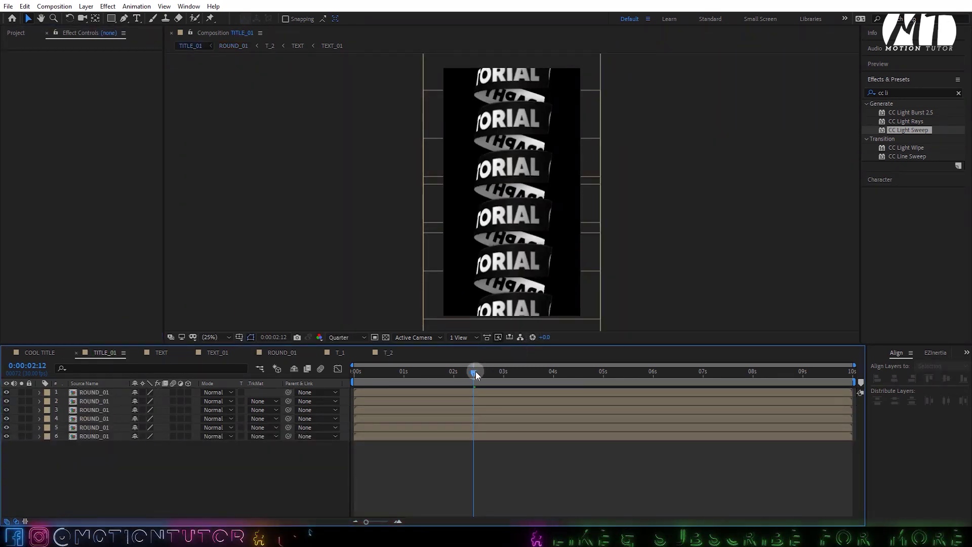
# Step: Preview the rings, then delete the five extra ROUND_01 ring layers
pyautogui.press('space')
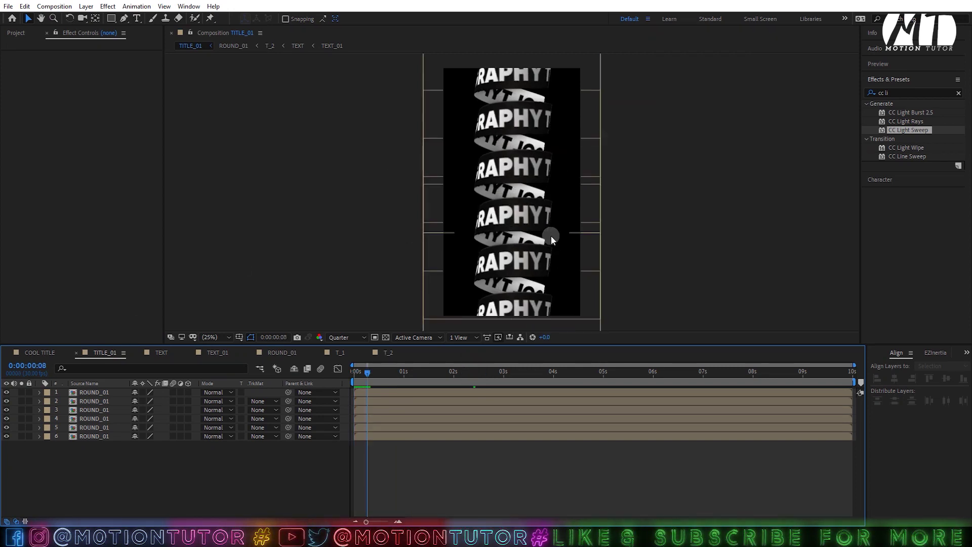
pyautogui.click(107, 395)
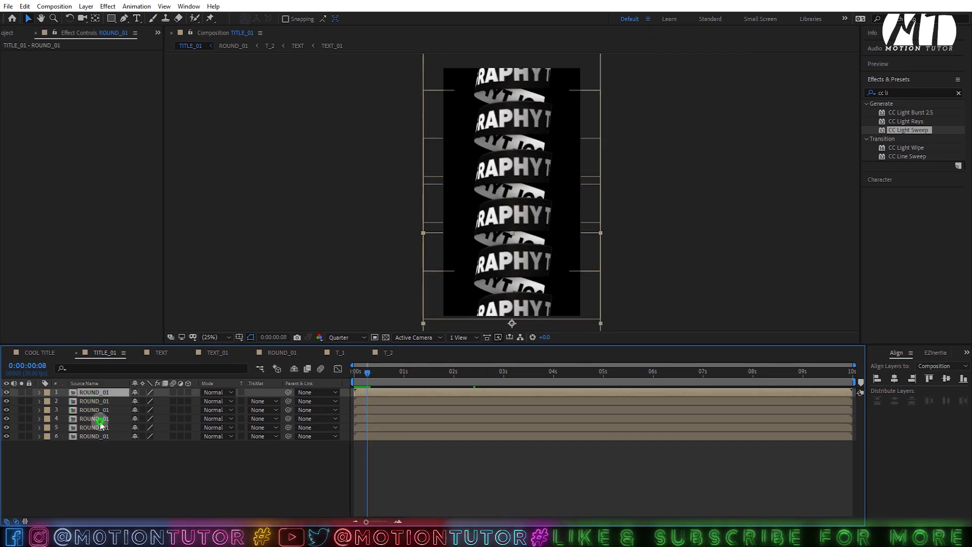
pyautogui.keyDown('shift'); pyautogui.click(99, 418); pyautogui.keyUp('shift')
pyautogui.keyDown('shift'); pyautogui.click(103, 428); pyautogui.keyUp('shift')
pyautogui.press('Delete')
# Step: Duplicate the remaining ring into six ROUND_01 layers stacked down the frame
pyautogui.click(535, 154)
pyautogui.hotkey('ctrl', 'd')
pyautogui.moveTo(546, 99); pyautogui.dragTo(547, 158)
pyautogui.hotkey('ctrl', 'd')
pyautogui.moveTo(678, 61); pyautogui.dragTo(433, 202)
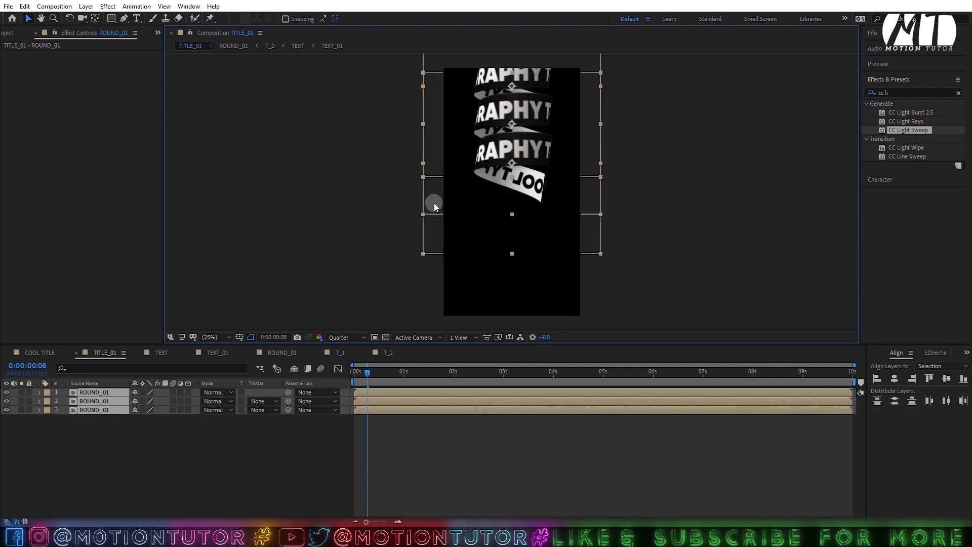
pyautogui.hotkey('ctrl', 'd')
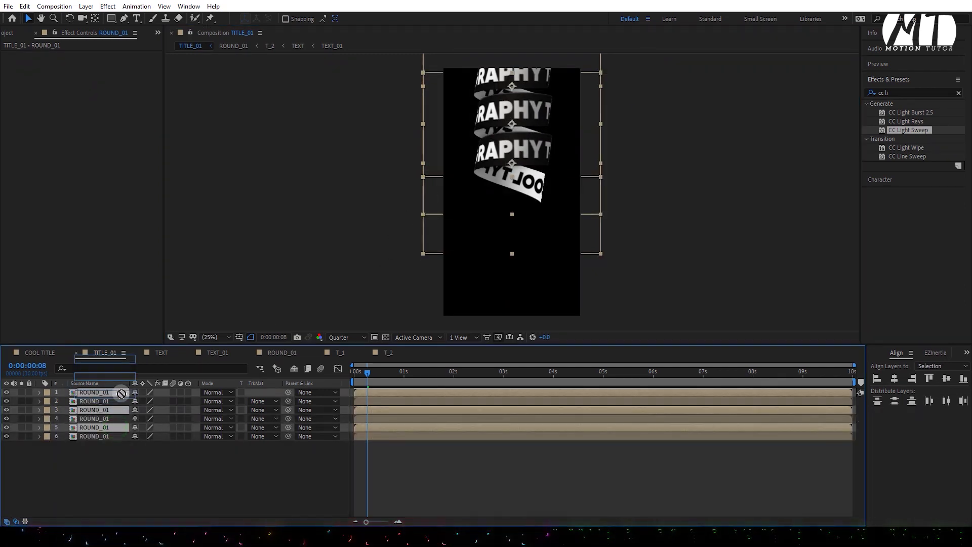
pyautogui.moveTo(551, 131); pyautogui.dragTo(539, 250)
# Step: Shift the six-ring stack slightly lower and preview the animation
pyautogui.moveTo(667, 69); pyautogui.dragTo(385, 280)
pyautogui.press(',')
pyautogui.moveTo(509, 209); pyautogui.dragTo(527, 182)
pyautogui.click(583, 187)
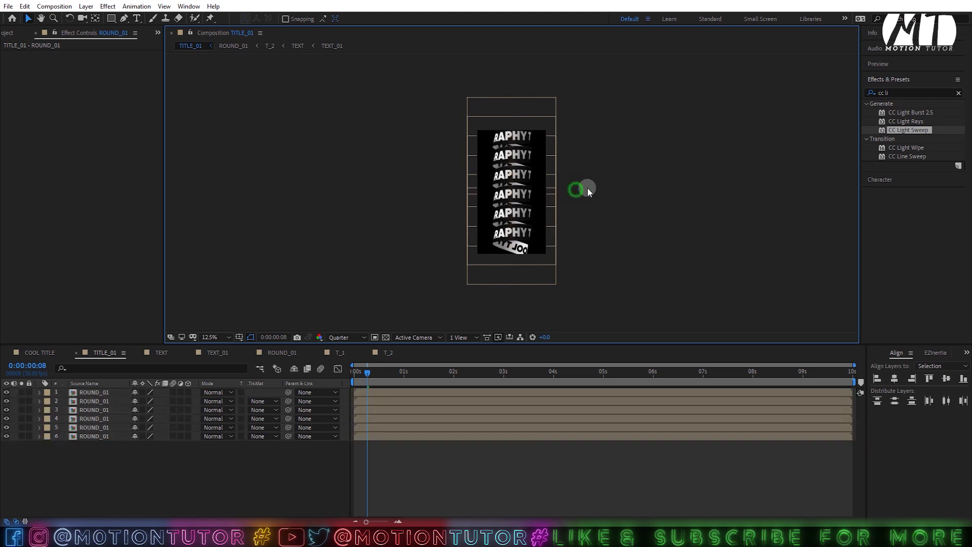
pyautogui.press('.')
pyautogui.press('space')
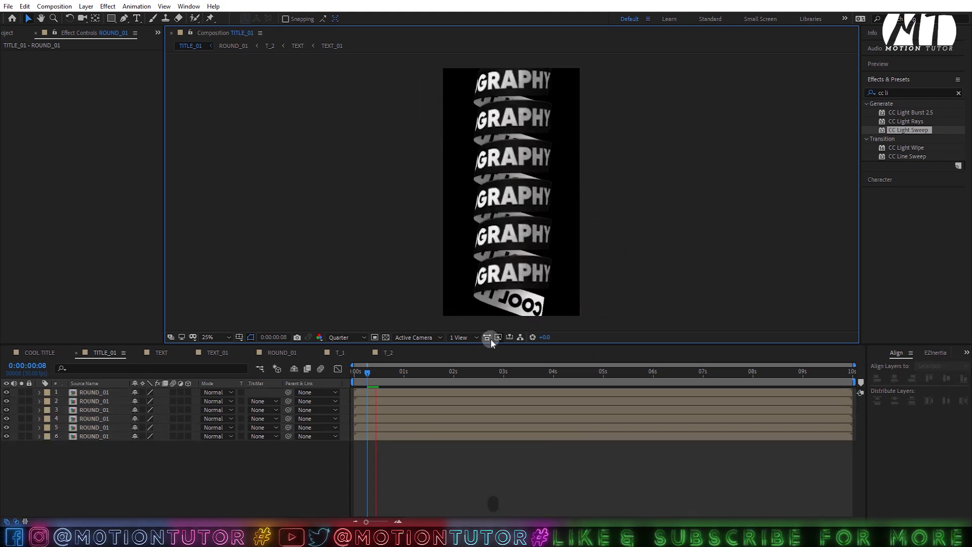
pyautogui.click(557, 299)
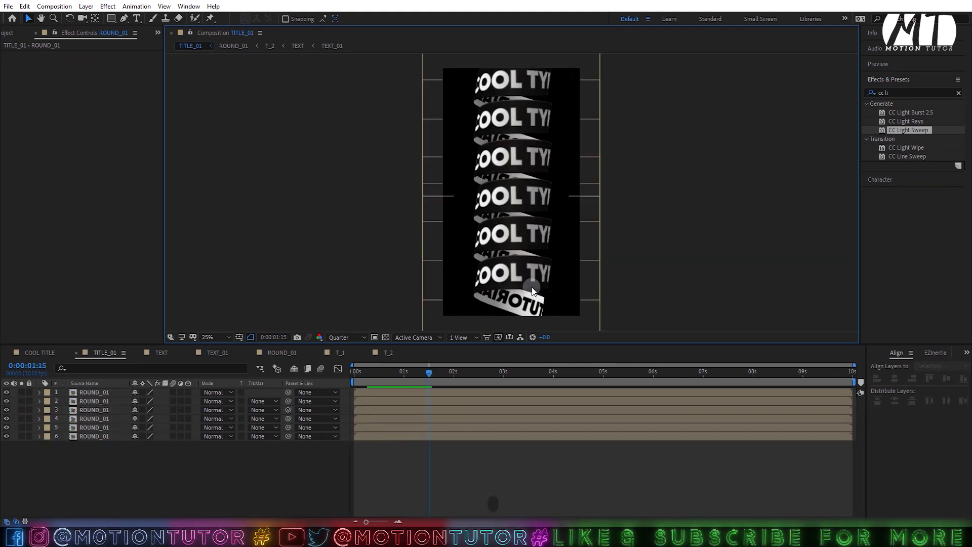
# Step: Add a seventh ROUND_01 ring one band below the existing stack
pyautogui.moveTo(558, 298); pyautogui.dragTo(559, 296)
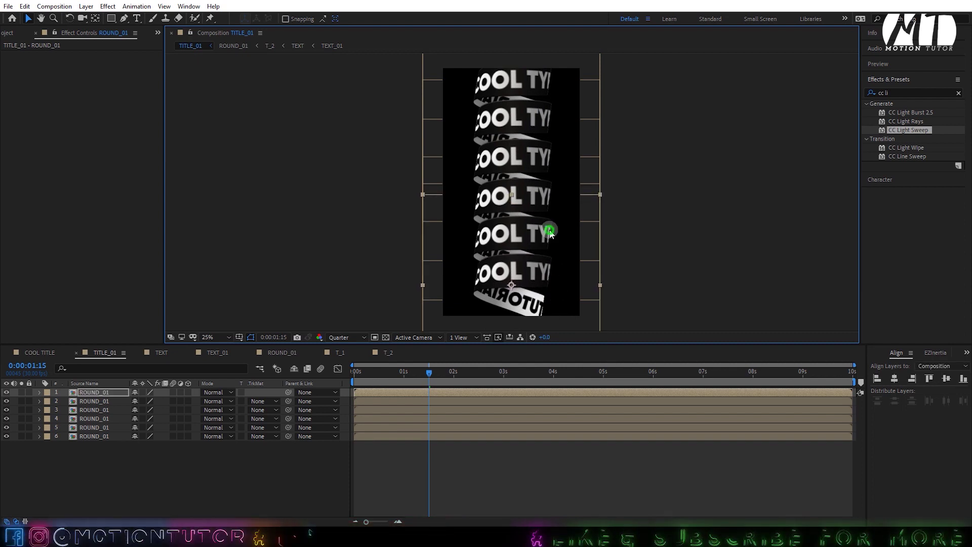
pyautogui.moveTo(550, 233); pyautogui.dragTo(550, 233)
pyautogui.moveTo(670, 82); pyautogui.dragTo(738, 159)
pyautogui.click(511, 287)
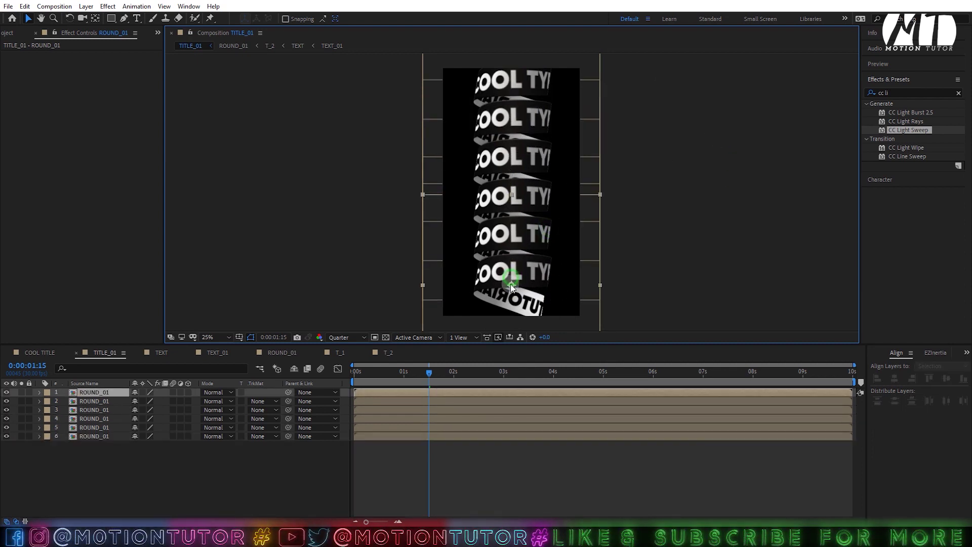
pyautogui.hotkey('ctrl', 'd')
pyautogui.moveTo(533, 264); pyautogui.dragTo(533, 305)
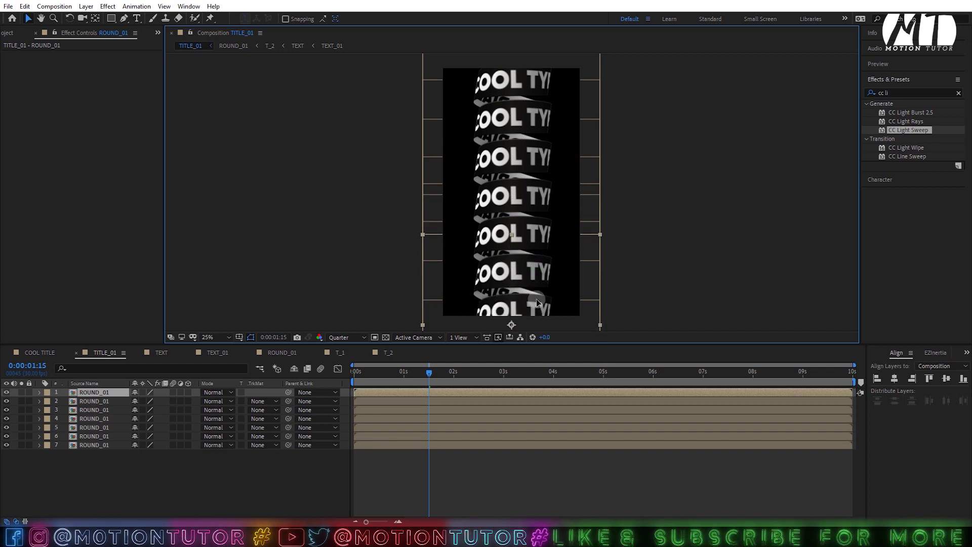
# Step: Move all seven rings up to centre the stack and return to the timeline start
pyautogui.press(',')
pyautogui.moveTo(599, 92); pyautogui.dragTo(480, 265)
pyautogui.moveTo(542, 250); pyautogui.dragTo(542, 245)
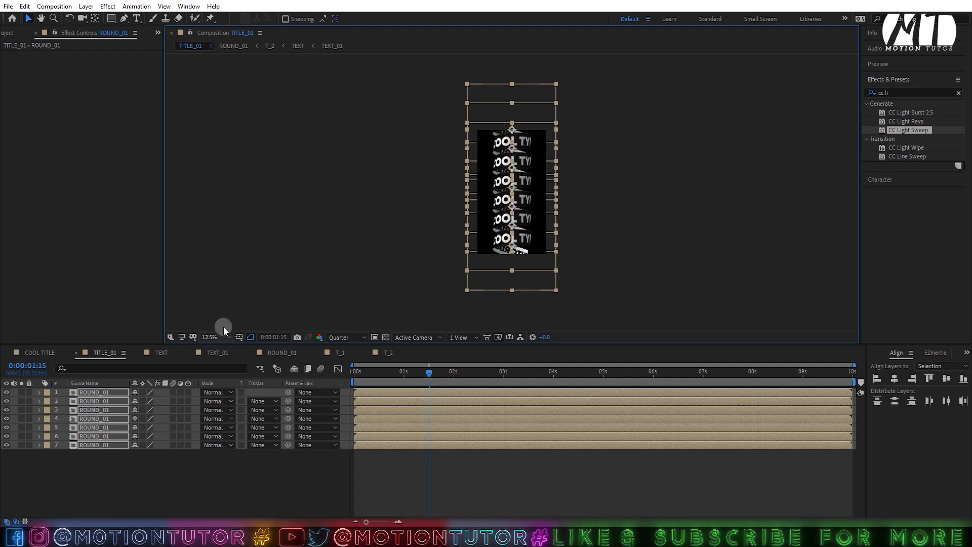
pyautogui.press('Home')
pyautogui.click(495, 476)
pyautogui.press('space')
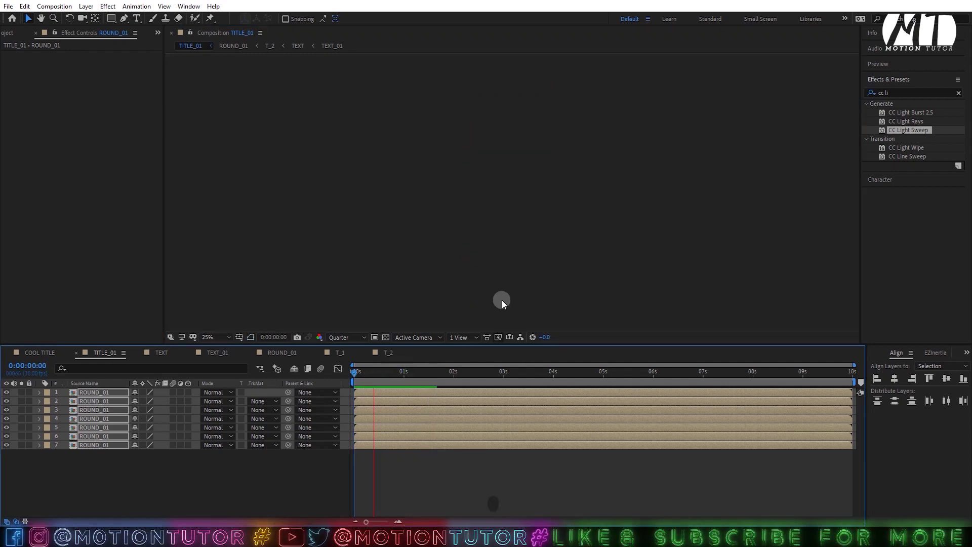
# Step: Fit the TITLE_01 composition to the viewer and play the ring animation
pyautogui.press('.')
pyautogui.click(218, 336)
pyautogui.click(227, 168)
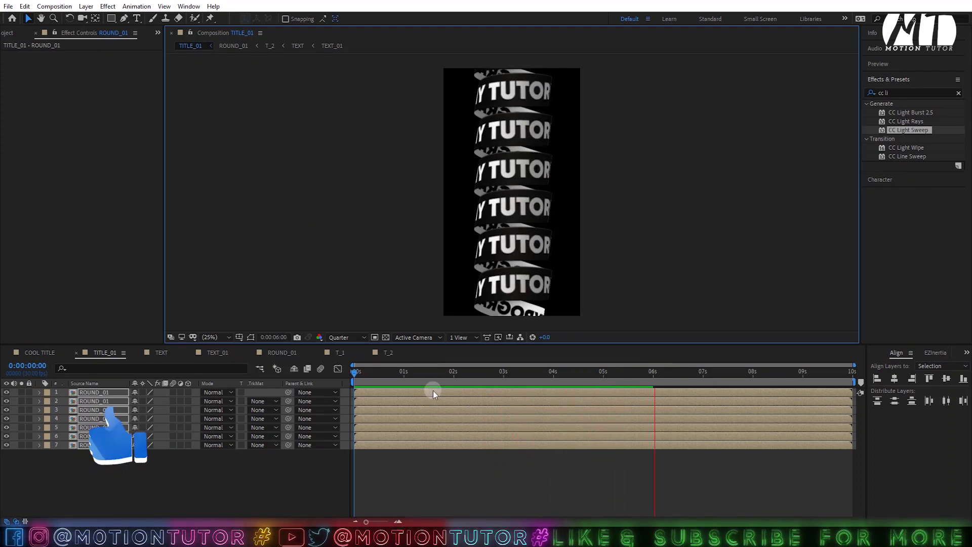
pyautogui.press('space')
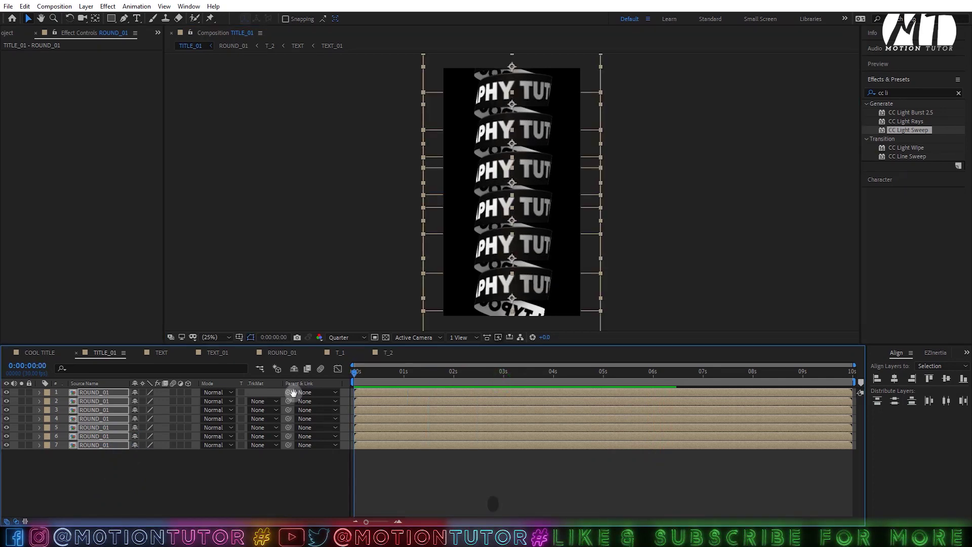
pyautogui.press('space')
pyautogui.press('space')
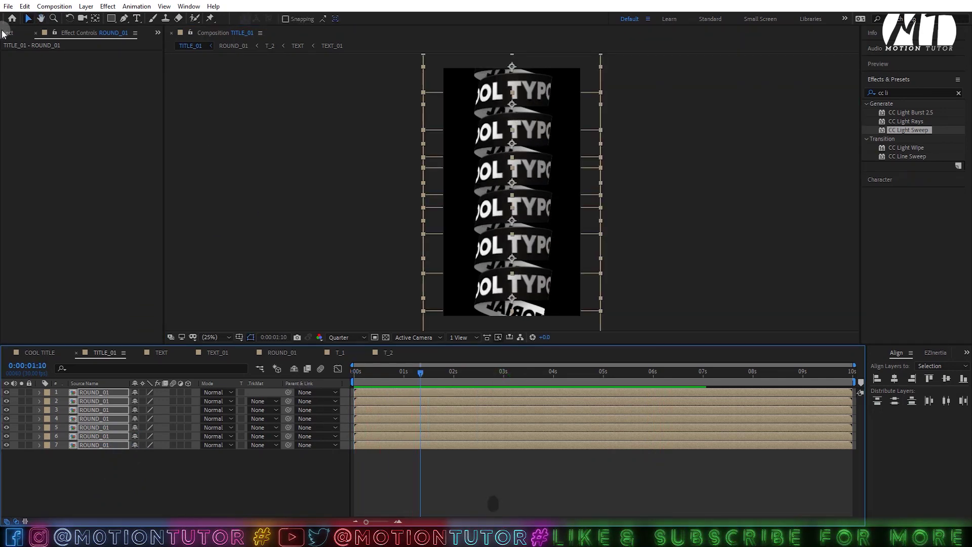
# Step: Open PREVIEW.mp4 from the Project panel in the Footage viewer and scrub through it
pyautogui.click(8, 33)
pyautogui.click(31, 135)
pyautogui.doubleClick(36, 145)
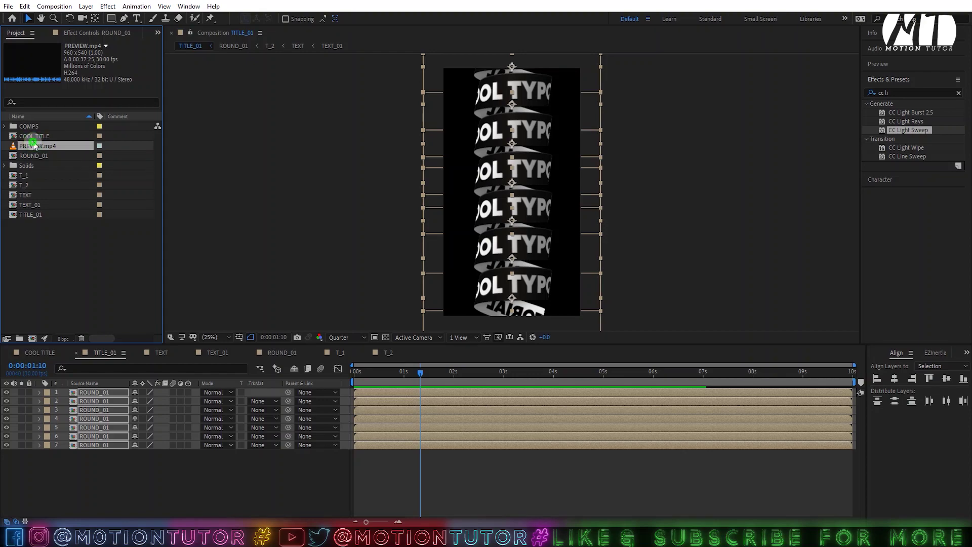
pyautogui.moveTo(278, 315); pyautogui.dragTo(433, 309)
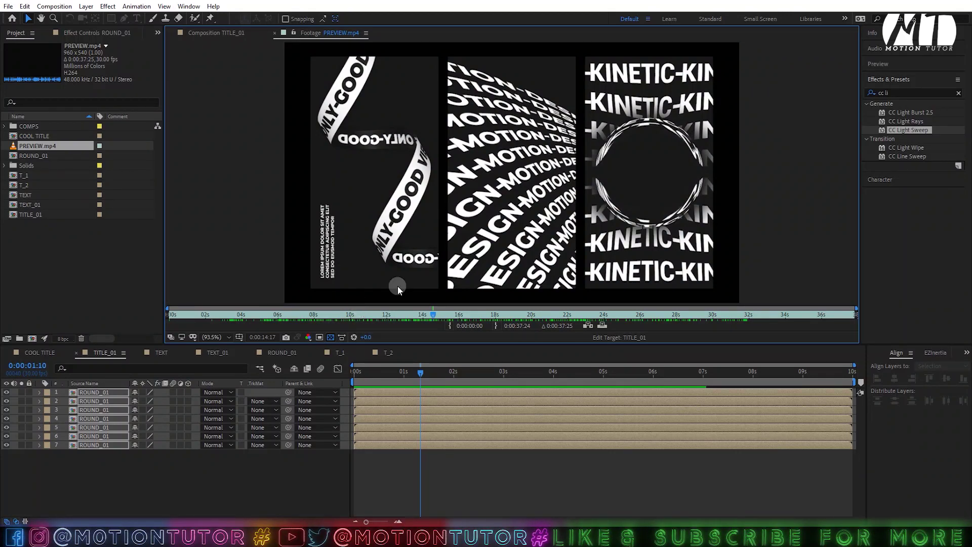
# Step: Close the PREVIEW.mp4 footage viewer and save the project
pyautogui.rightClick(298, 32)
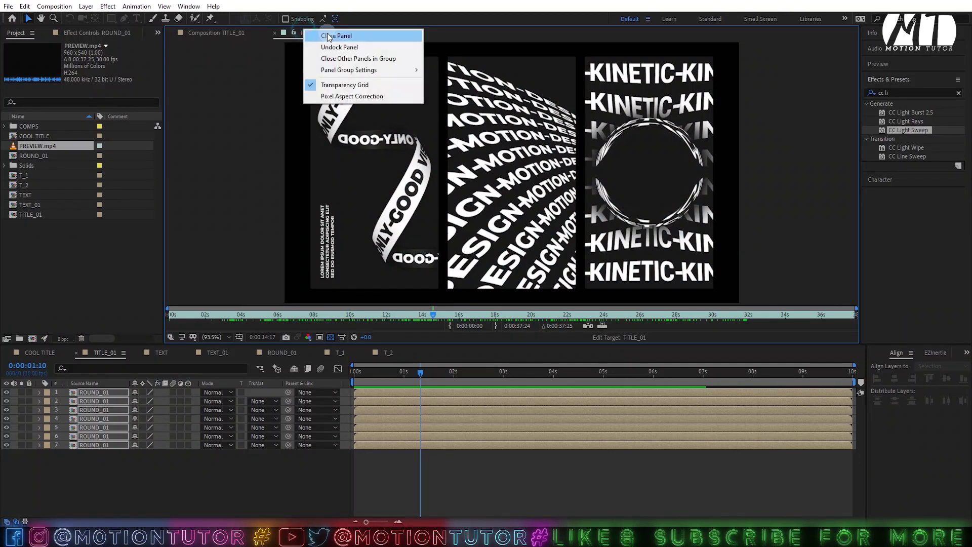
pyautogui.click(319, 35)
pyautogui.click(94, 238)
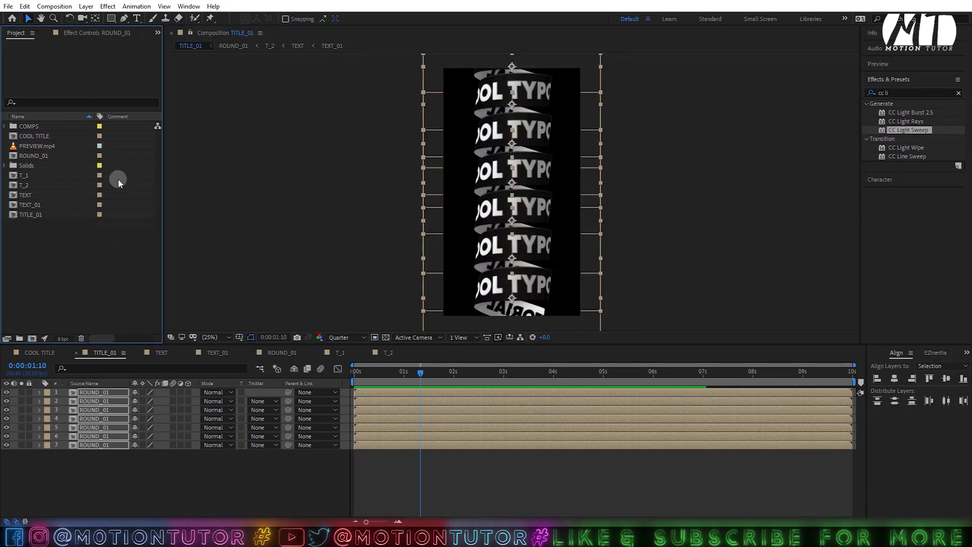
pyautogui.click(48, 147)
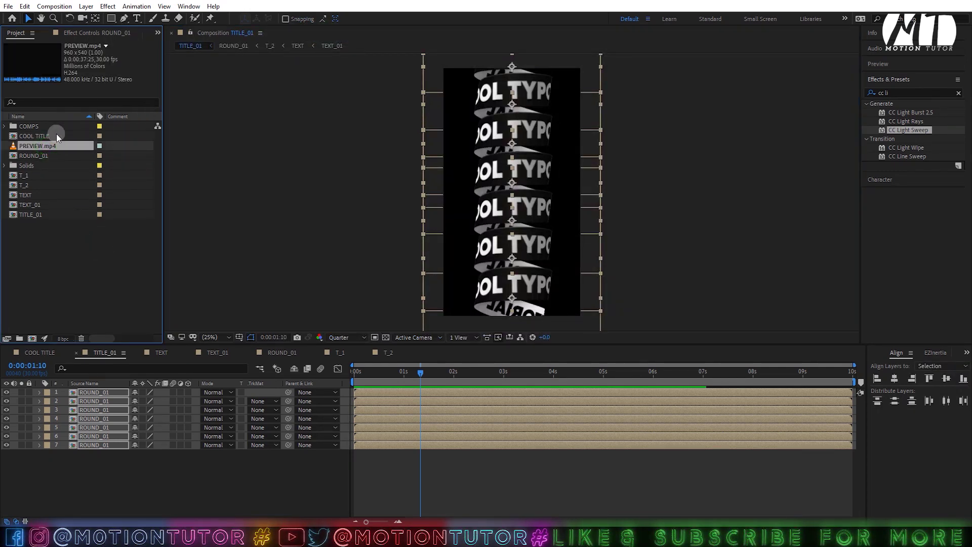
pyautogui.hotkey('ctrl', 's')
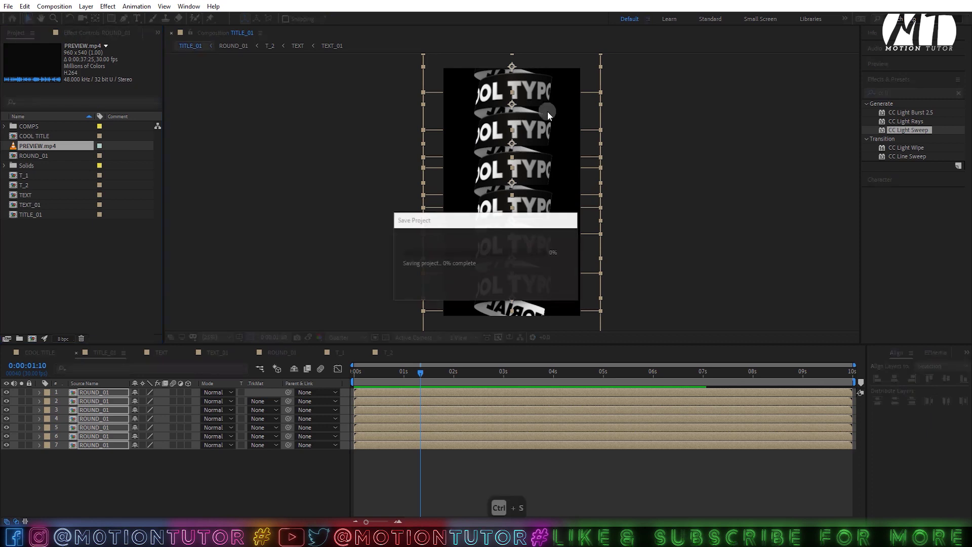
# Step: Reopen PREVIEW.mp4 to view the later poster clips, then close it again
pyautogui.click(654, 163)
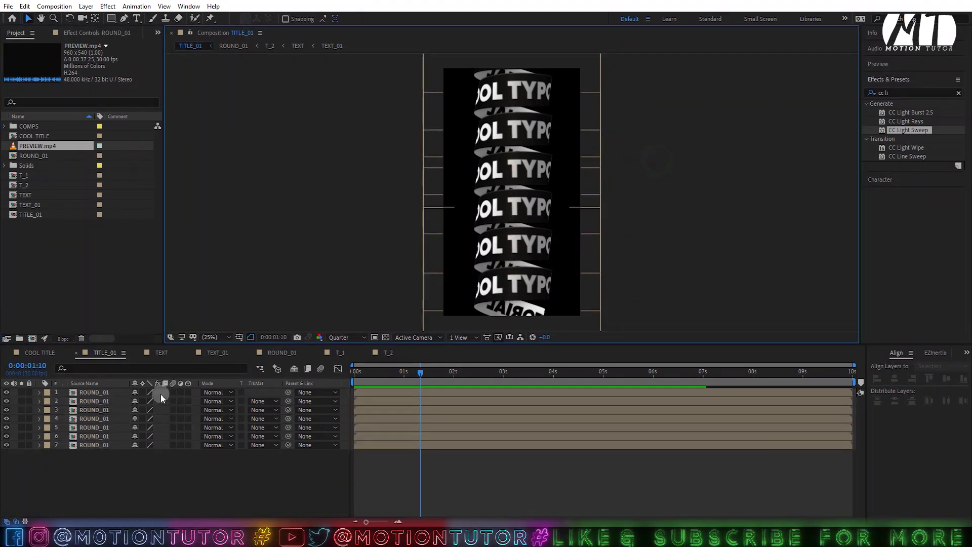
pyautogui.moveTo(409, 375); pyautogui.dragTo(389, 379)
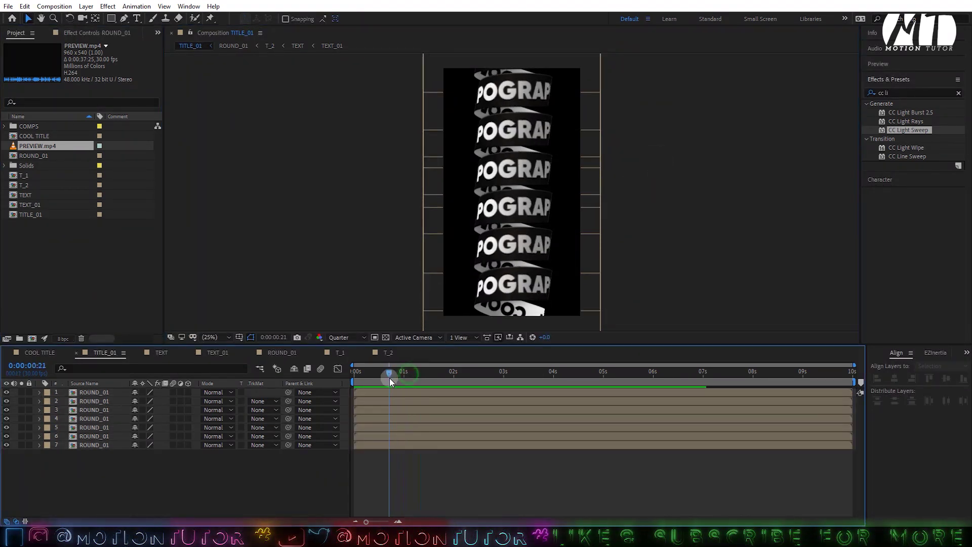
pyautogui.doubleClick(30, 147)
pyautogui.moveTo(521, 314)
pyautogui.mouseDown()
pyautogui.moveTo(533, 300)
pyautogui.moveTo(621, 284)
pyautogui.moveTo(691, 288)
pyautogui.moveTo(524, 298)
pyautogui.mouseUp()
pyautogui.rightClick(314, 29)
pyautogui.click(334, 34)
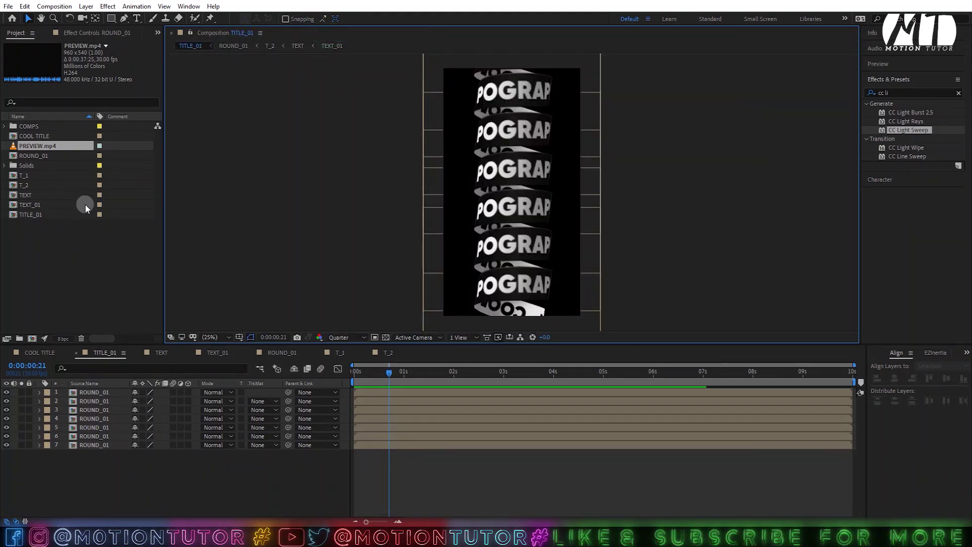
pyautogui.click(65, 236)
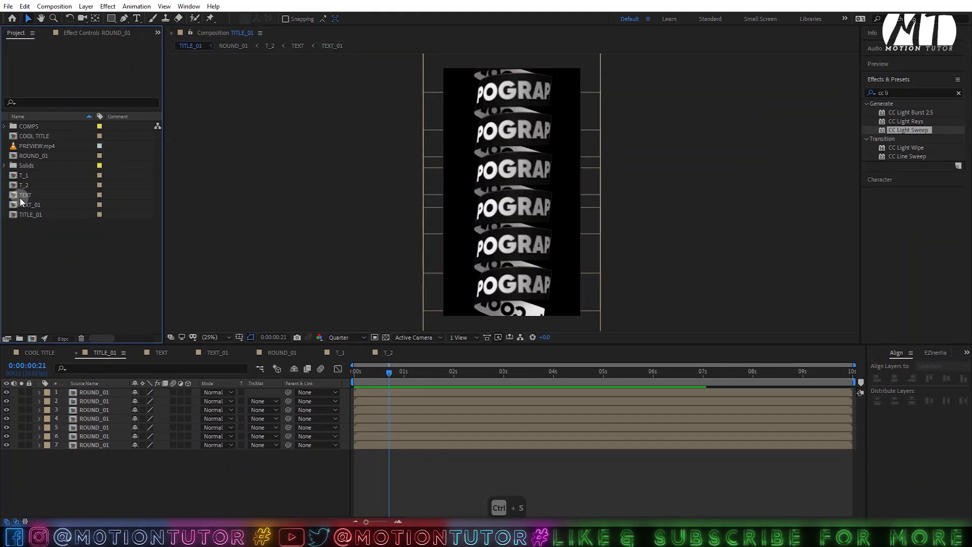